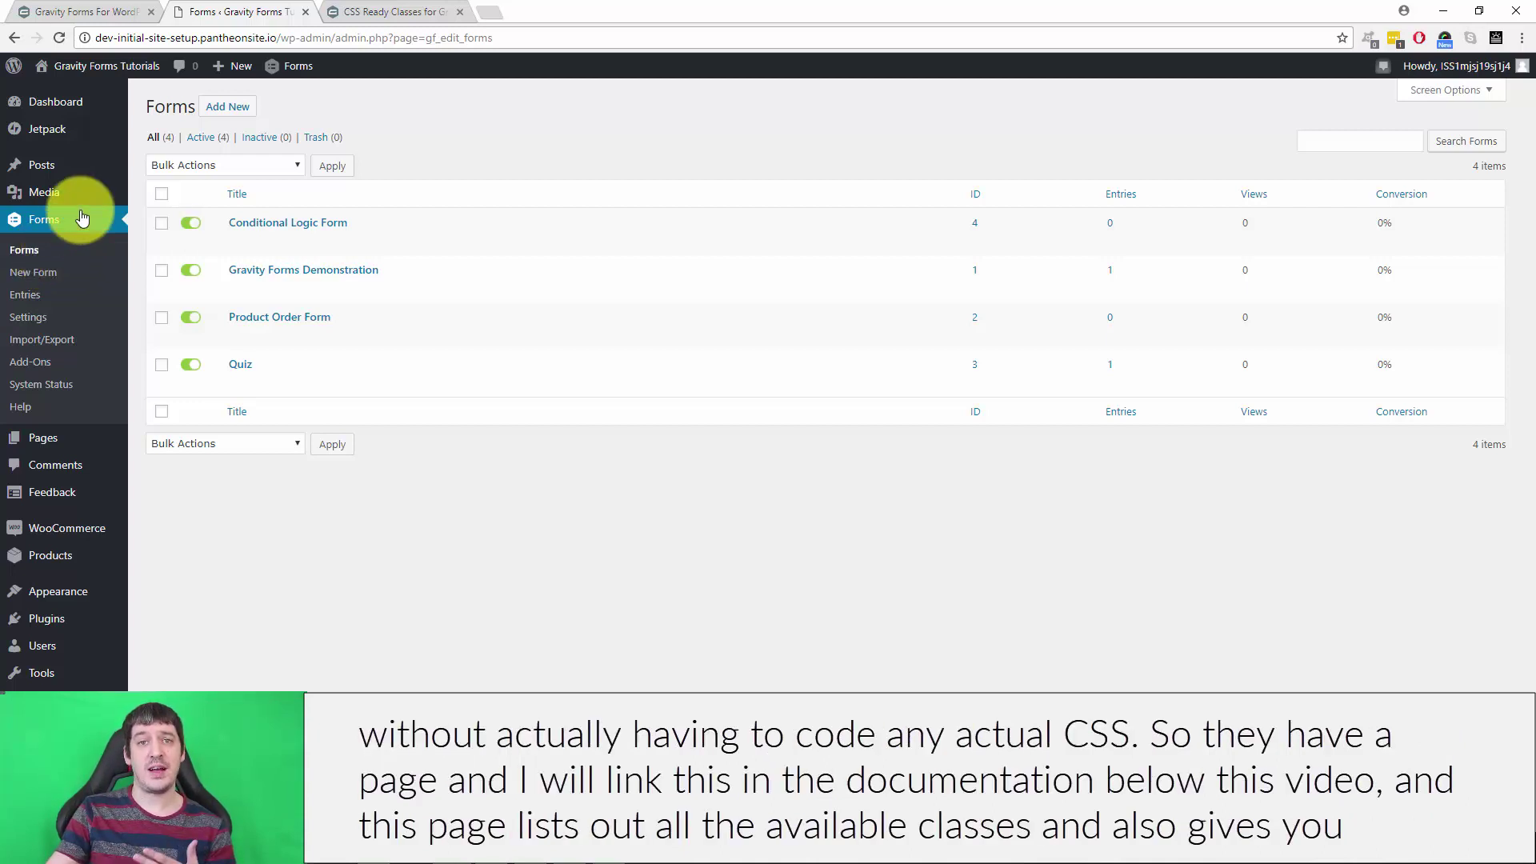
Step: Review the CSS Ready Classes for Gravity Forms article from its beginning, including how to use the ready classes
left_click(392, 11)
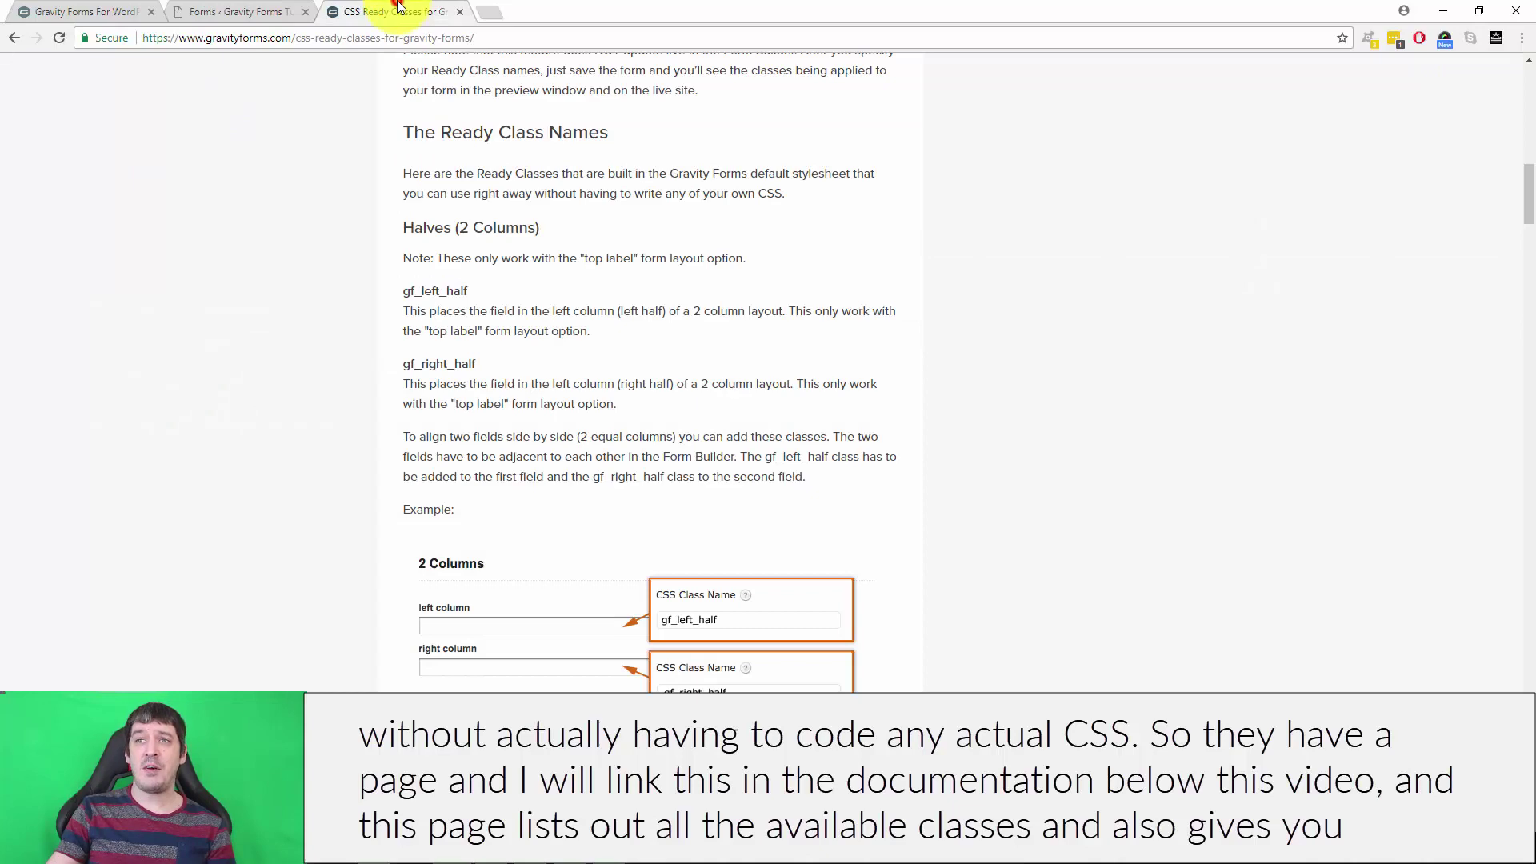
scroll(714, 257, "up", 4)
scroll(720, 287, "up", 6)
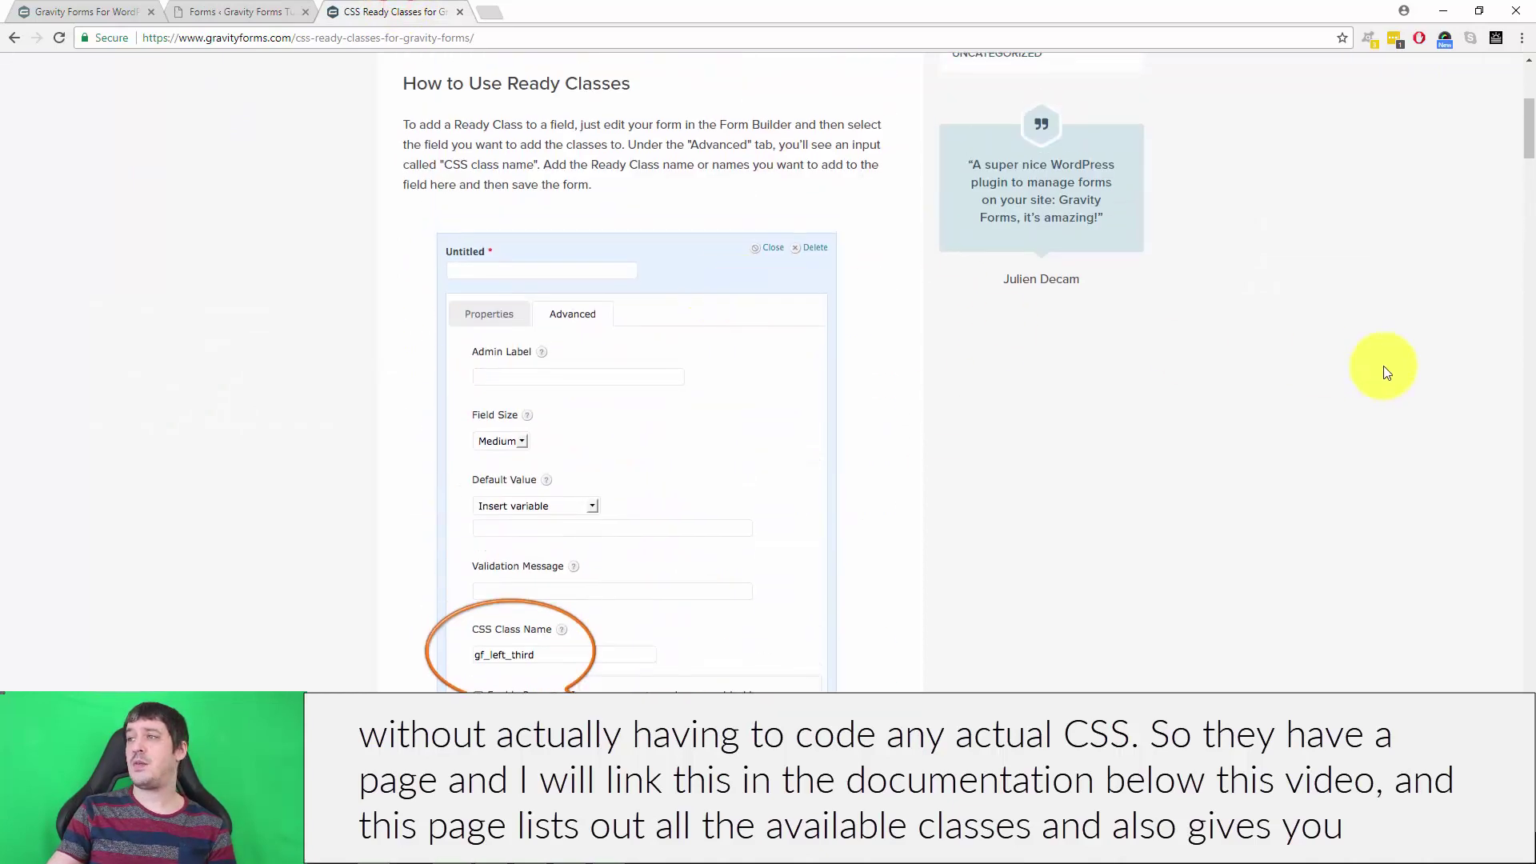
left_click_drag(1529, 142, 1531, 99)
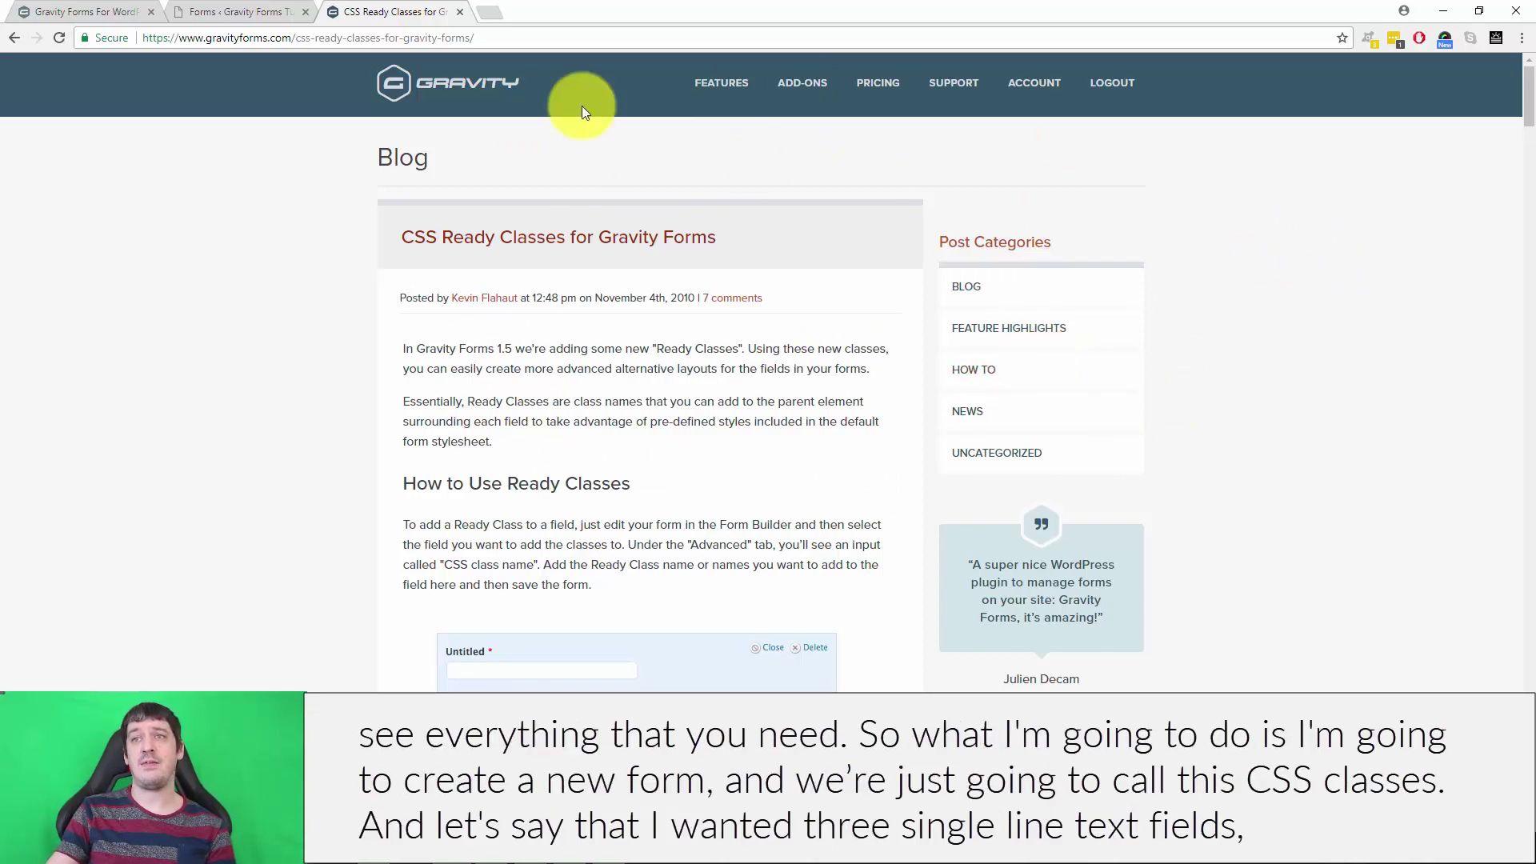
Step: Create a new form titled "CSS Classes" in the WordPress Forms admin
left_click(240, 11)
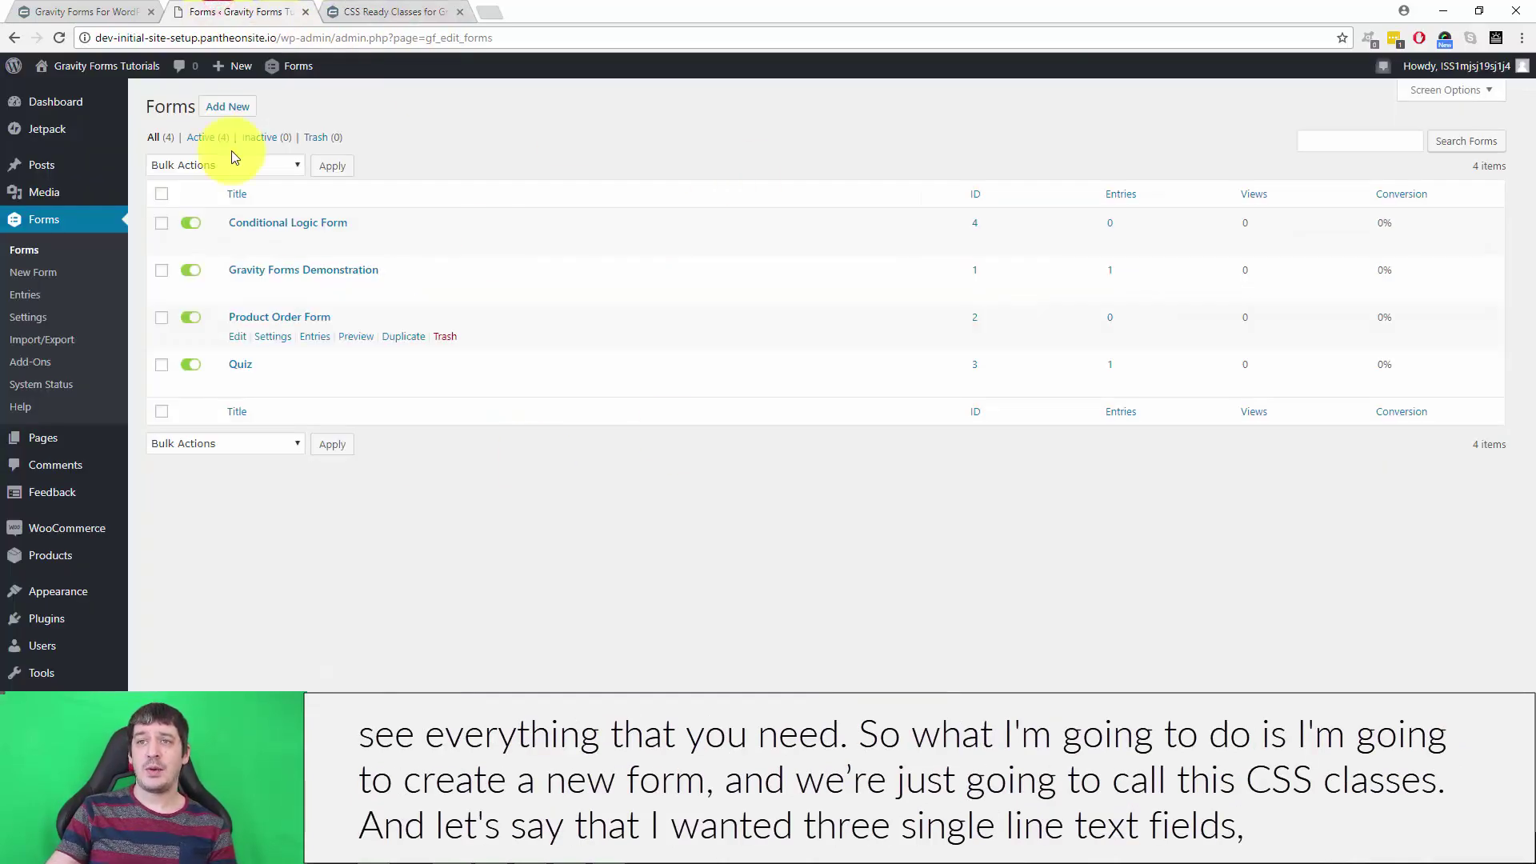
left_click(220, 111)
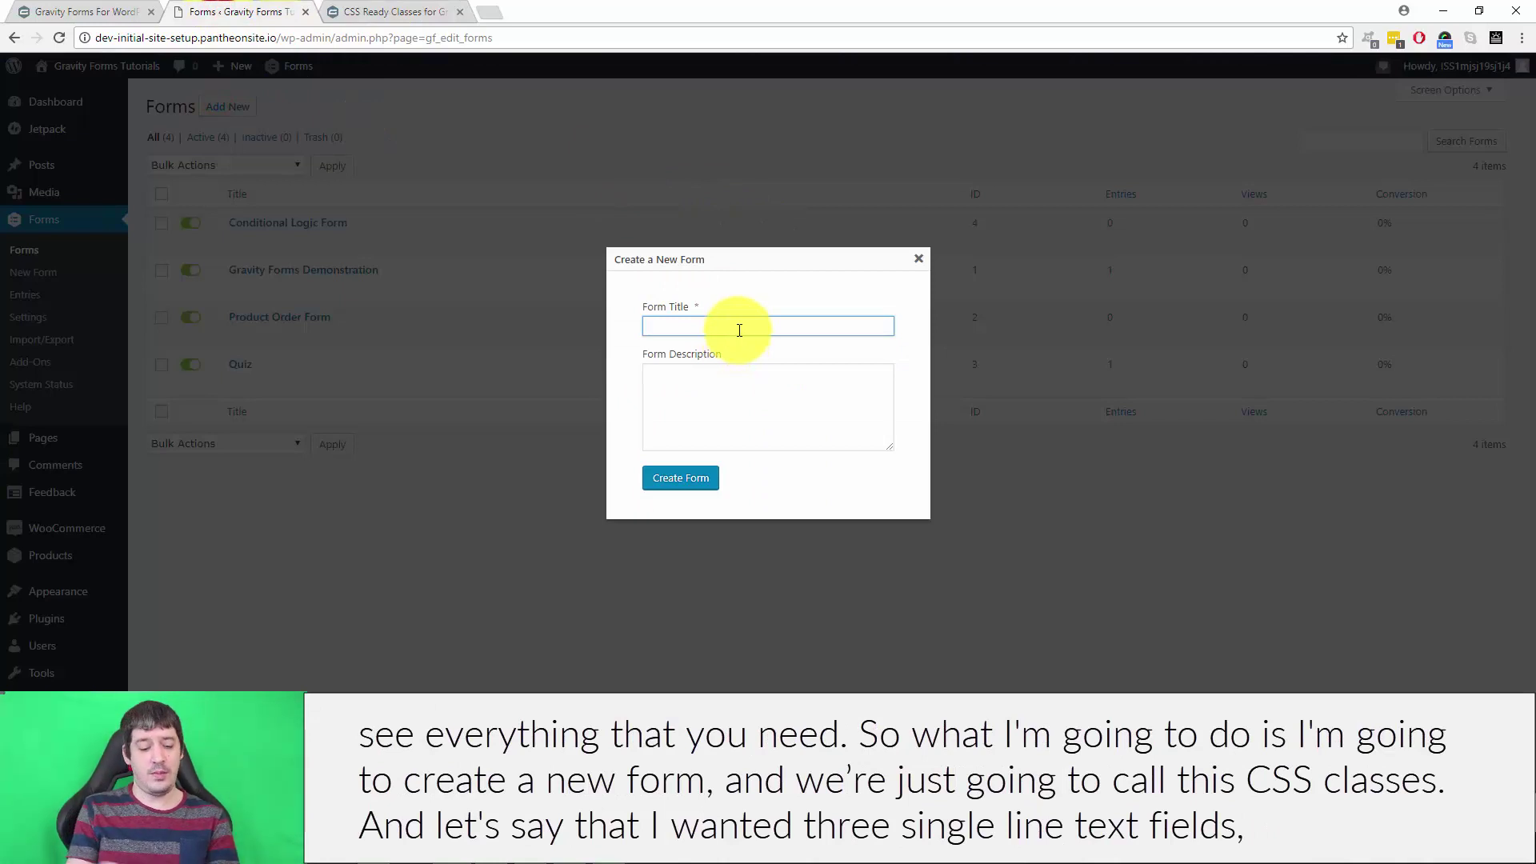
type("C")
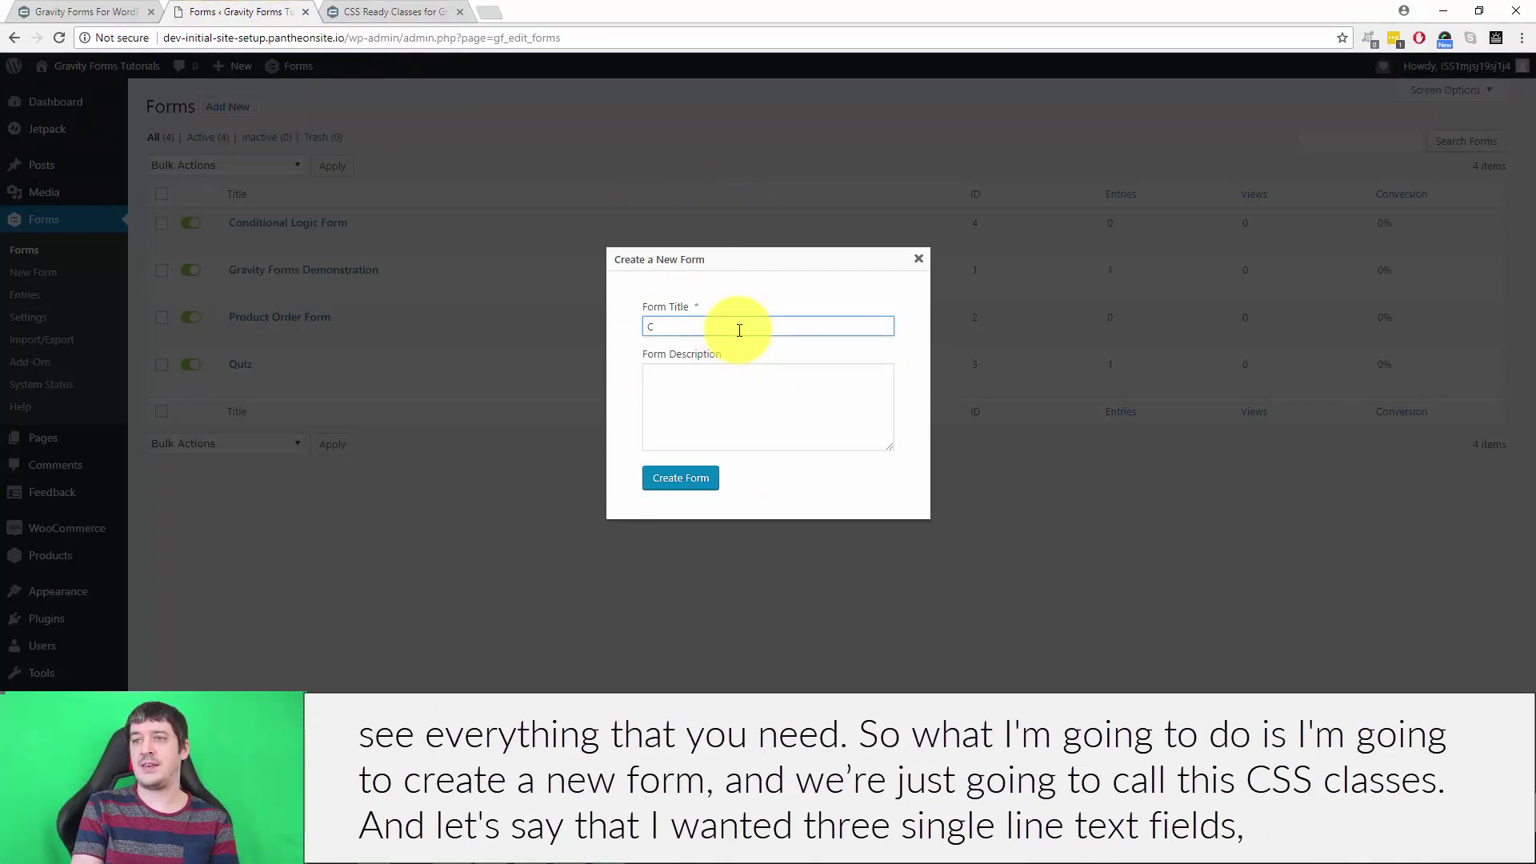
type("ss Classes")
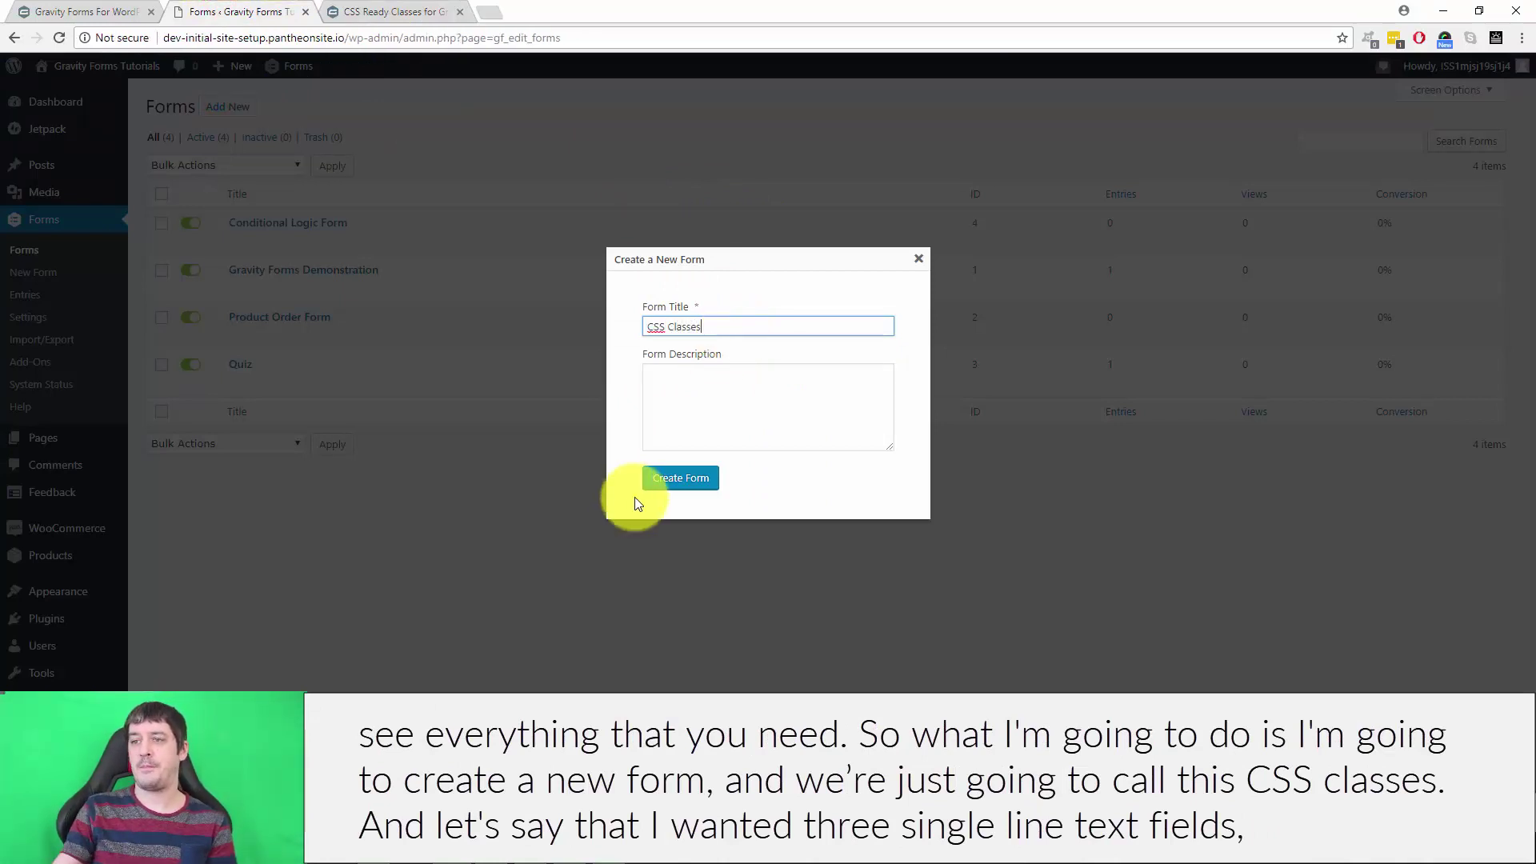
left_click(686, 478)
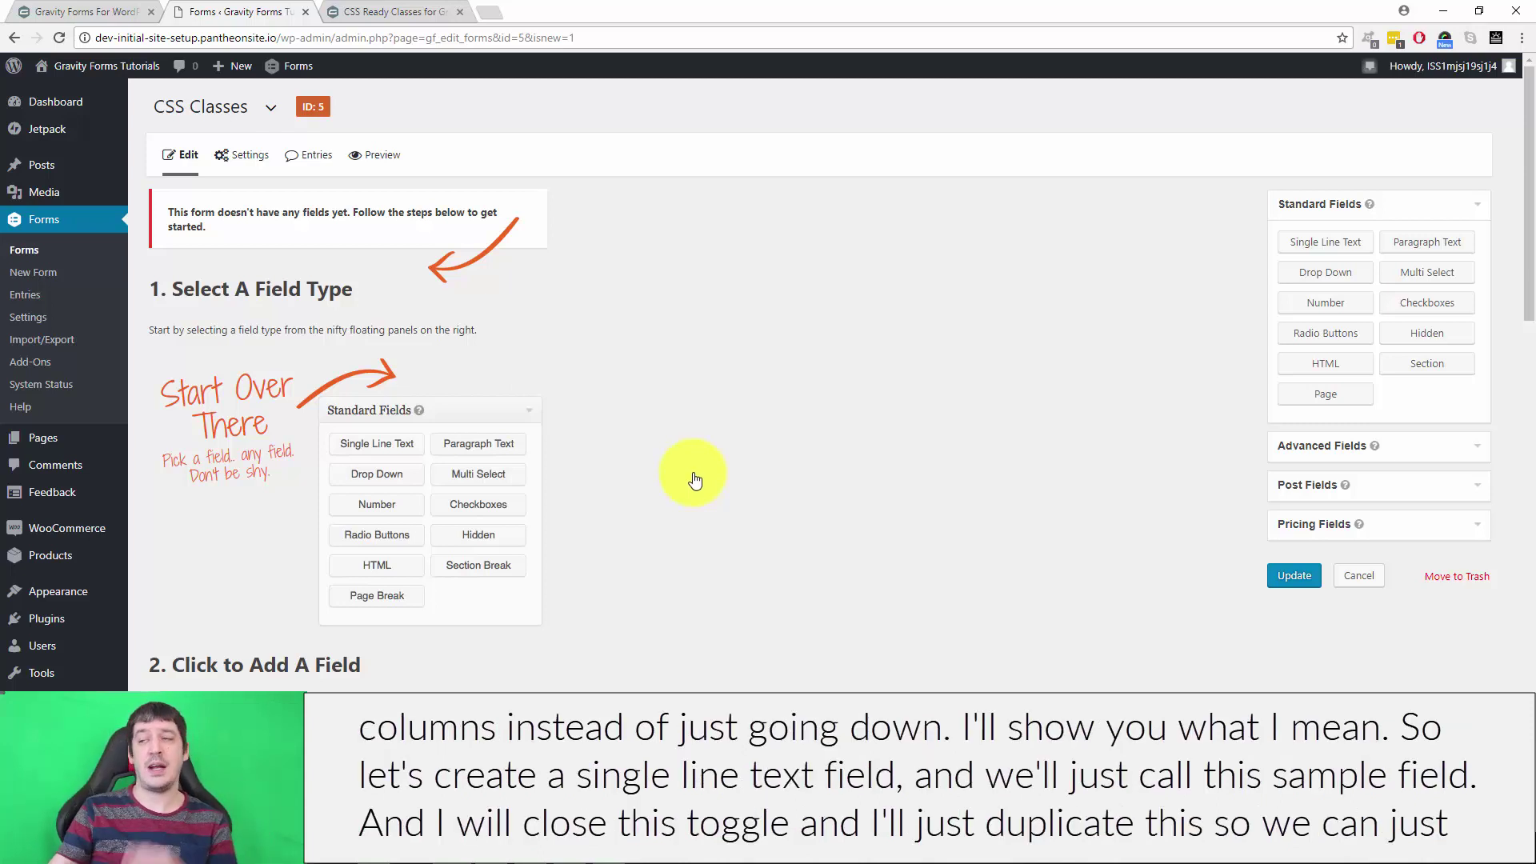
Step: Add a Single Line Text field to the form and label it "Sample Field"
left_click(1329, 242)
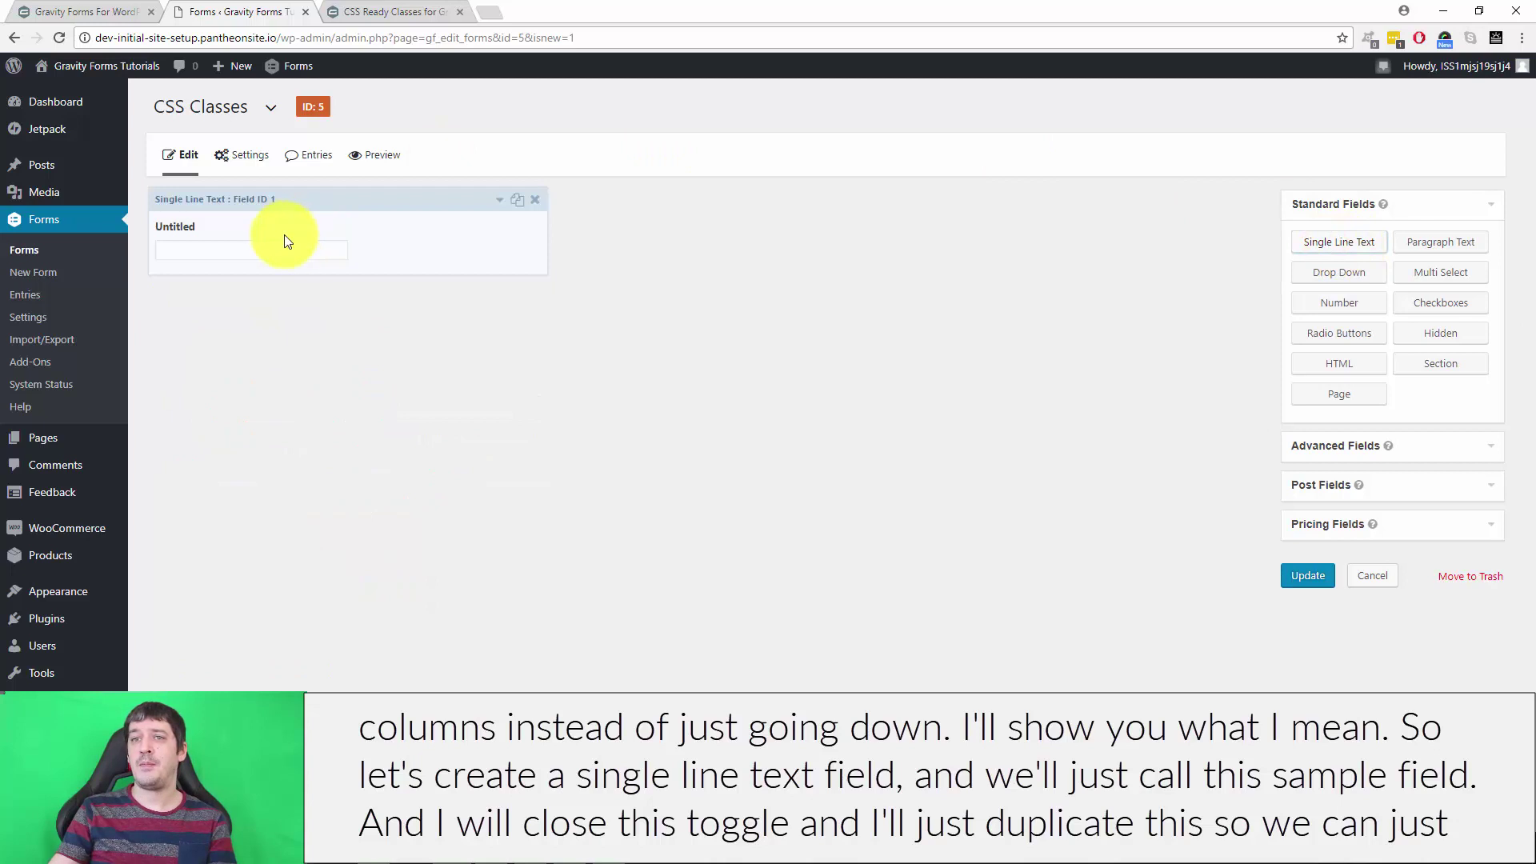
left_click(286, 240)
left_click(208, 346)
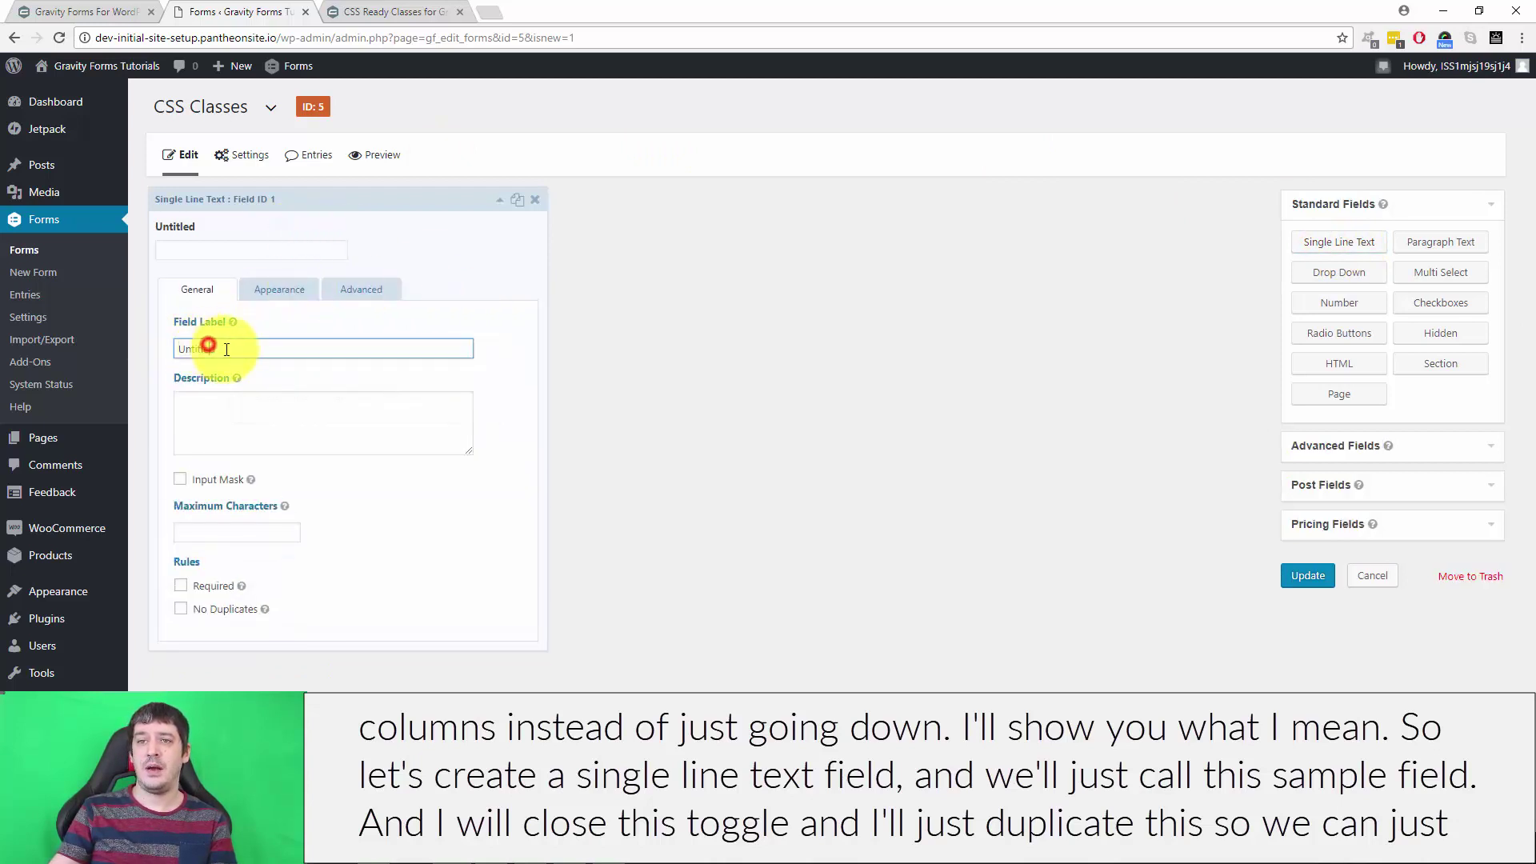
double_click(227, 349)
type("Sample Field")
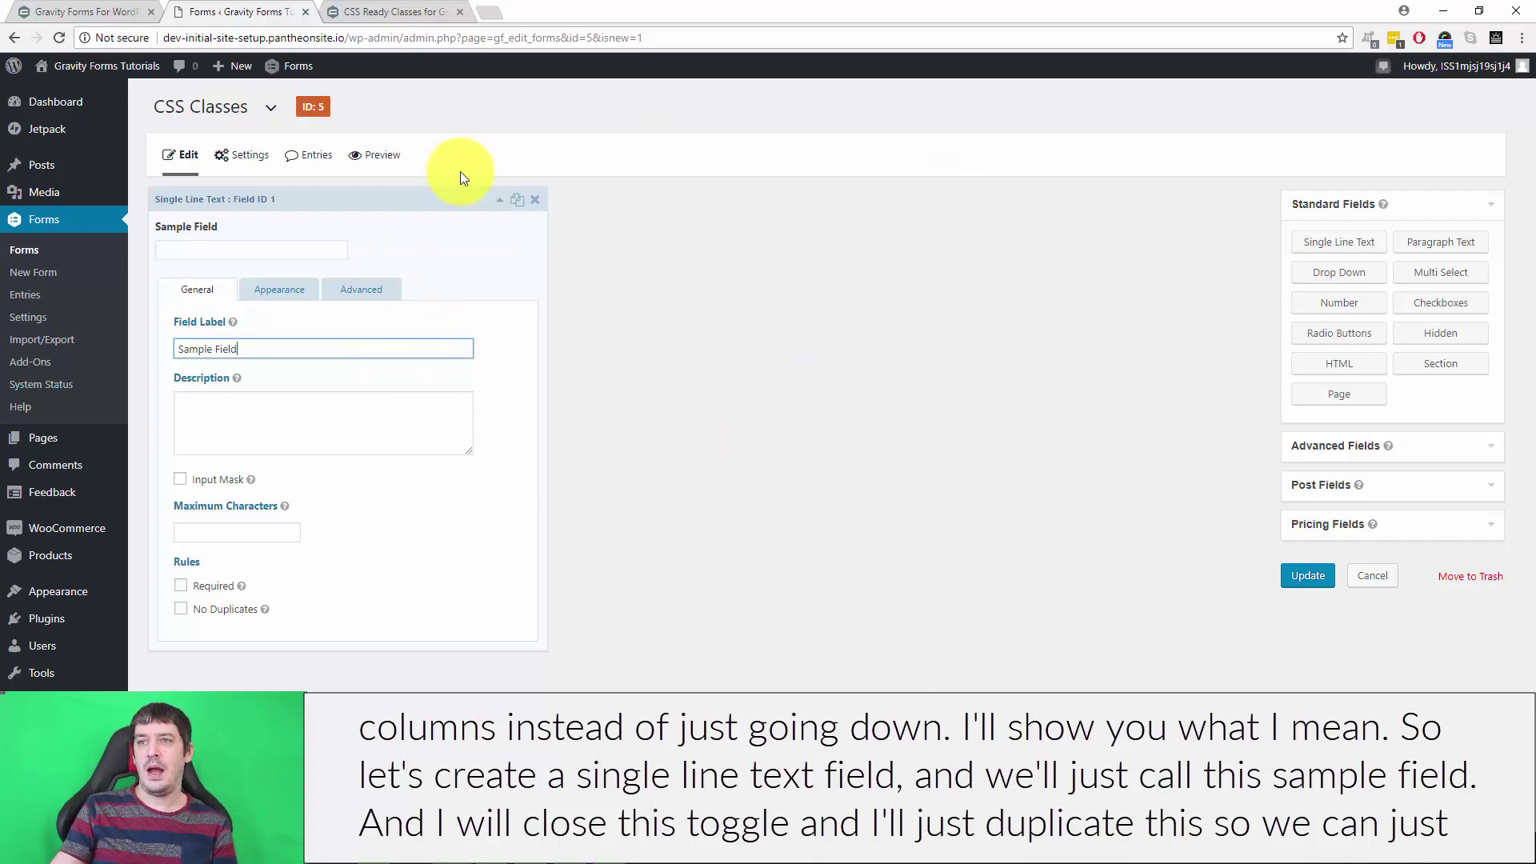
left_click(498, 200)
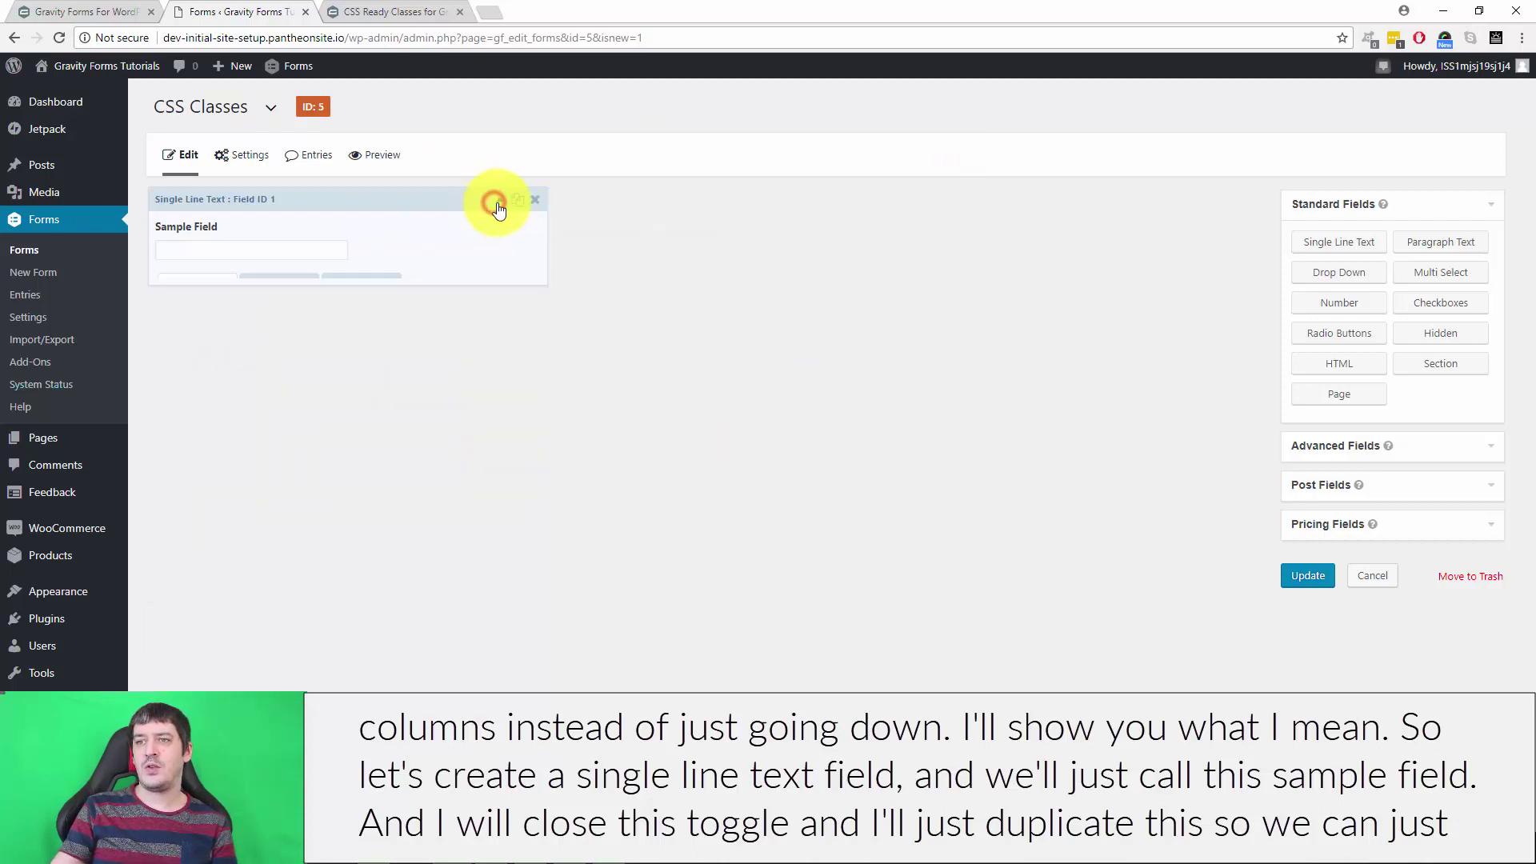
Step: Duplicate Sample Field twice and label the two copies "Sample Field 2" and "Sample Field 3", in order
left_click(517, 201)
left_click(517, 201)
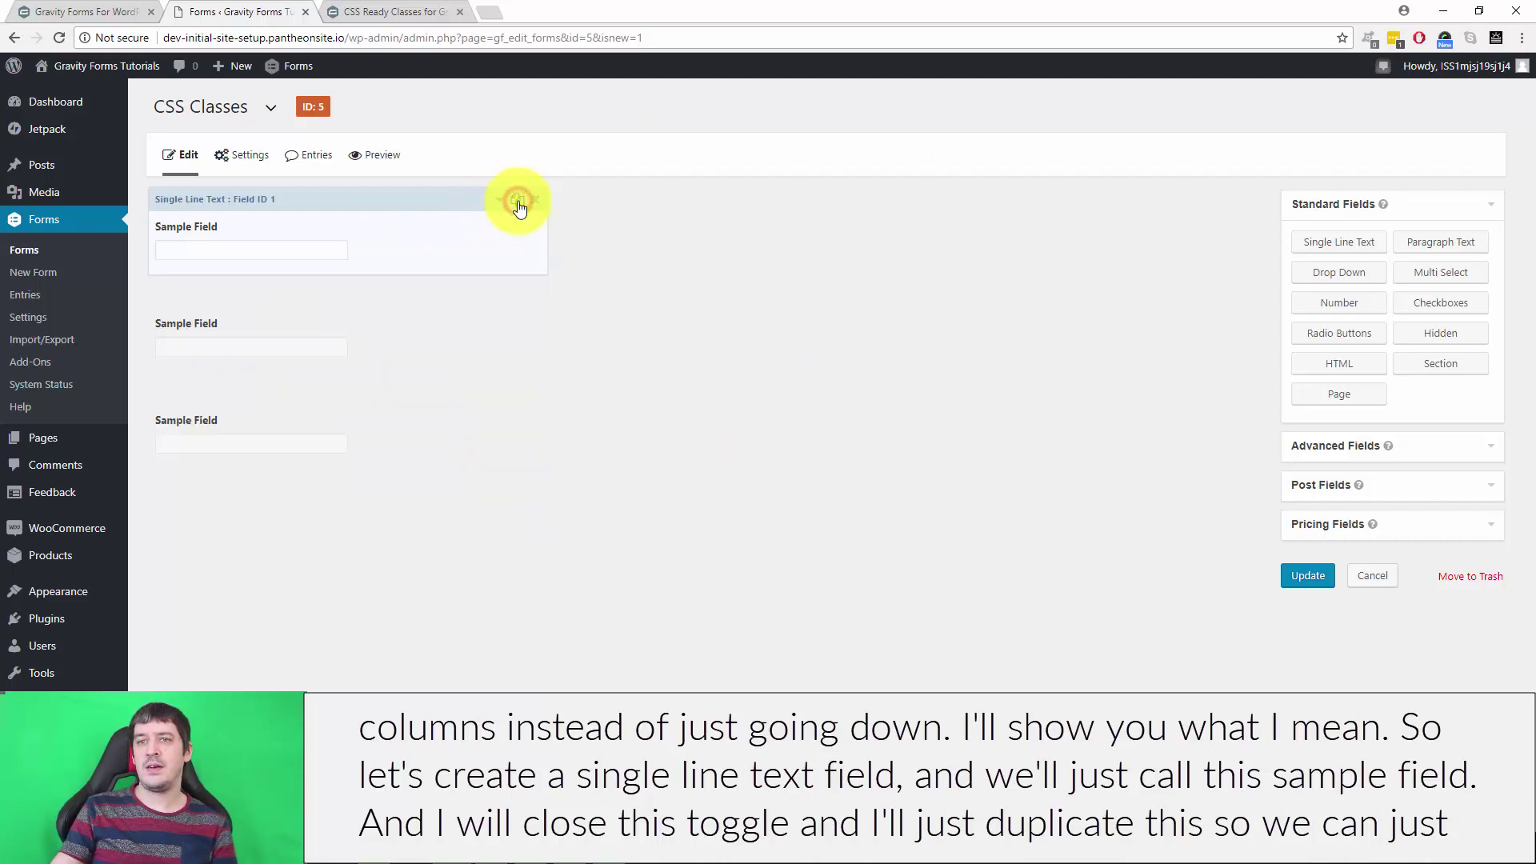
left_click(336, 339)
left_click(285, 444)
type("2")
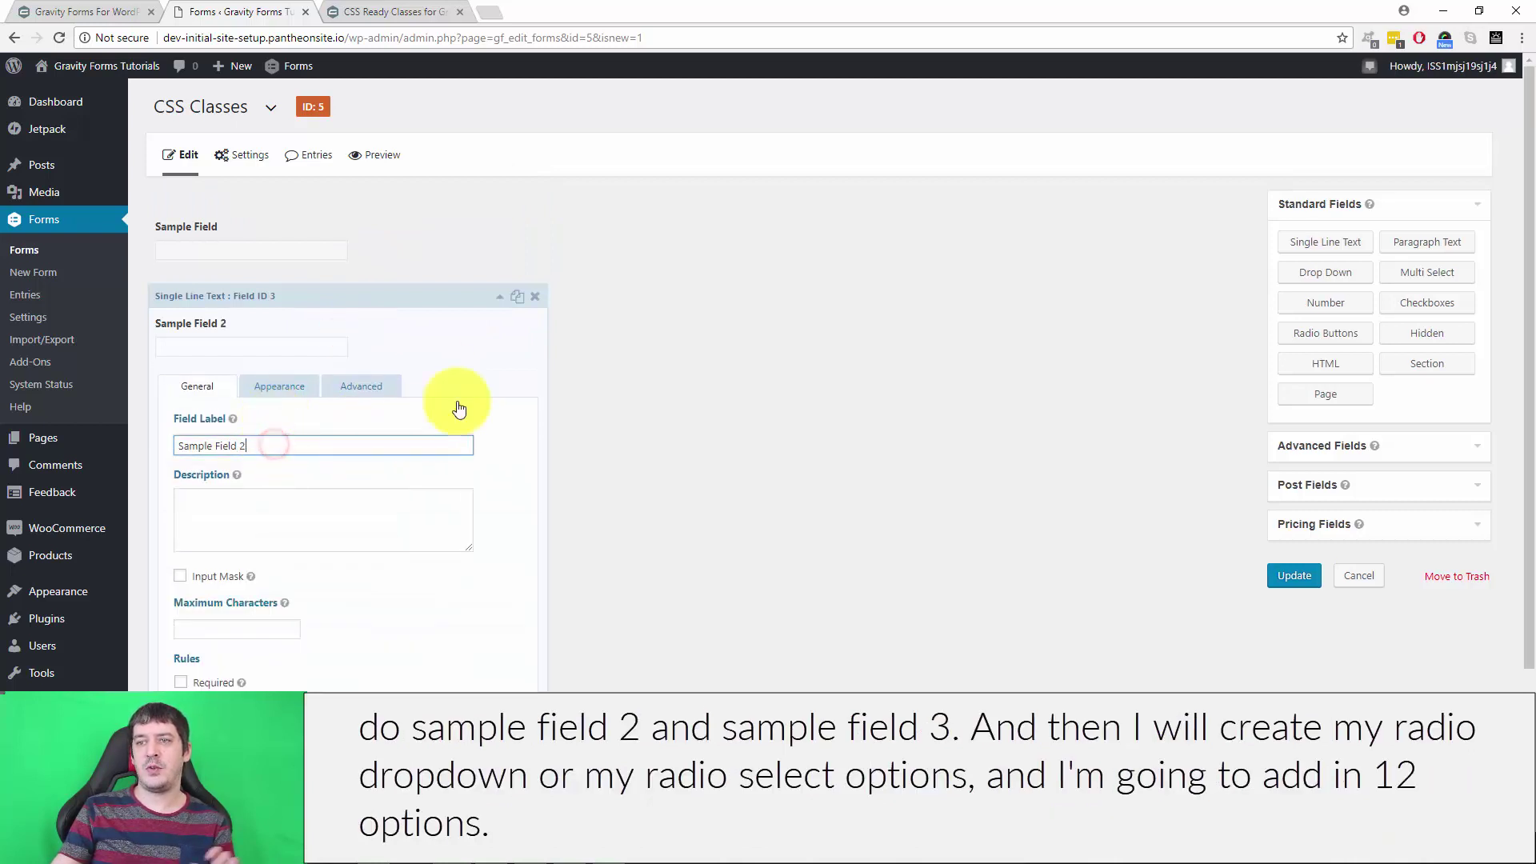
left_click(498, 298)
left_click(277, 448)
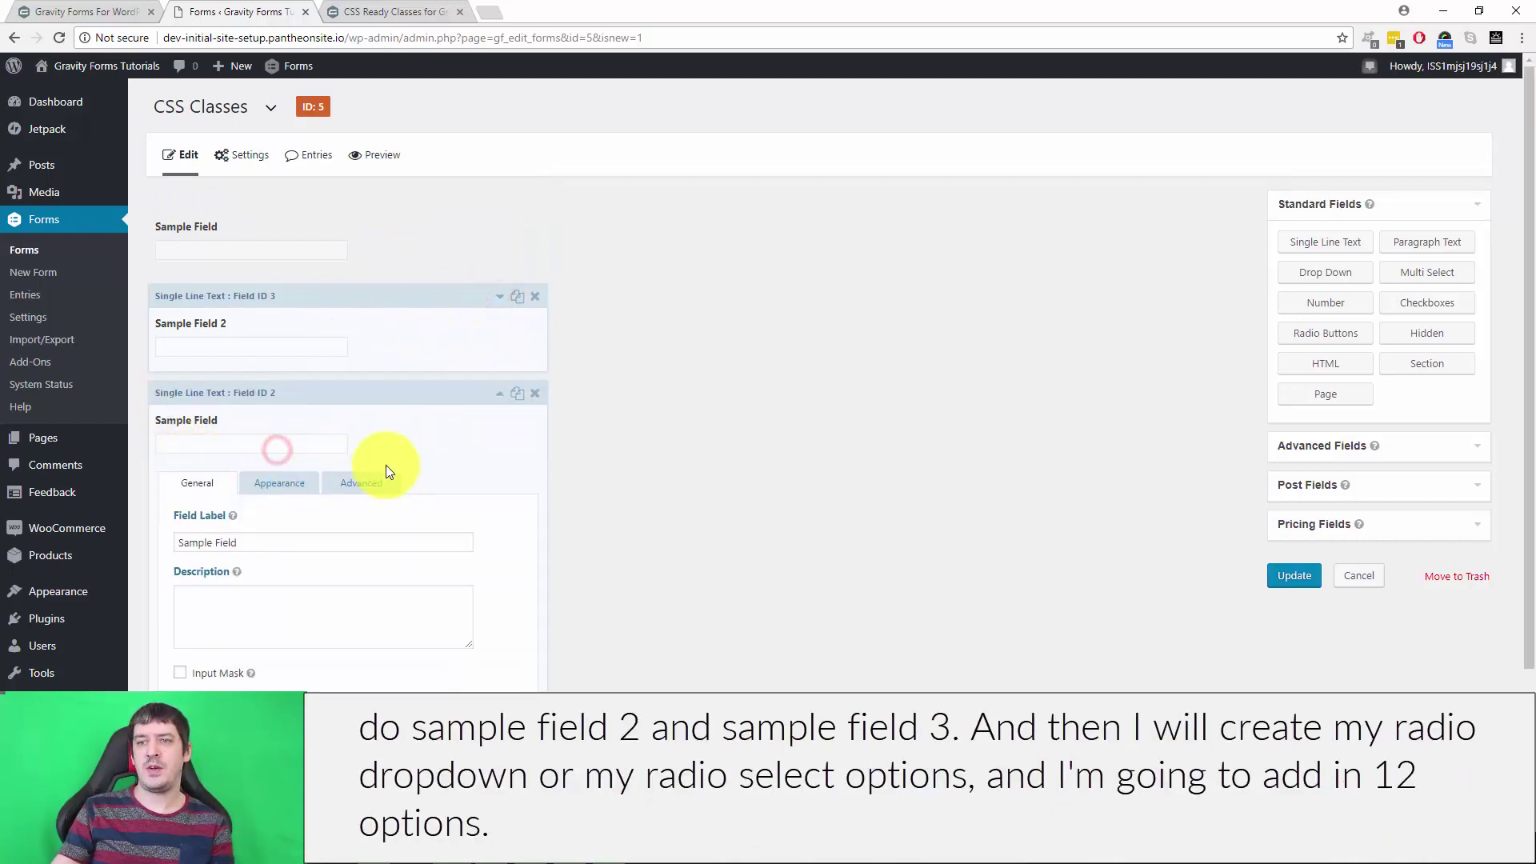
left_click(260, 542)
type("3")
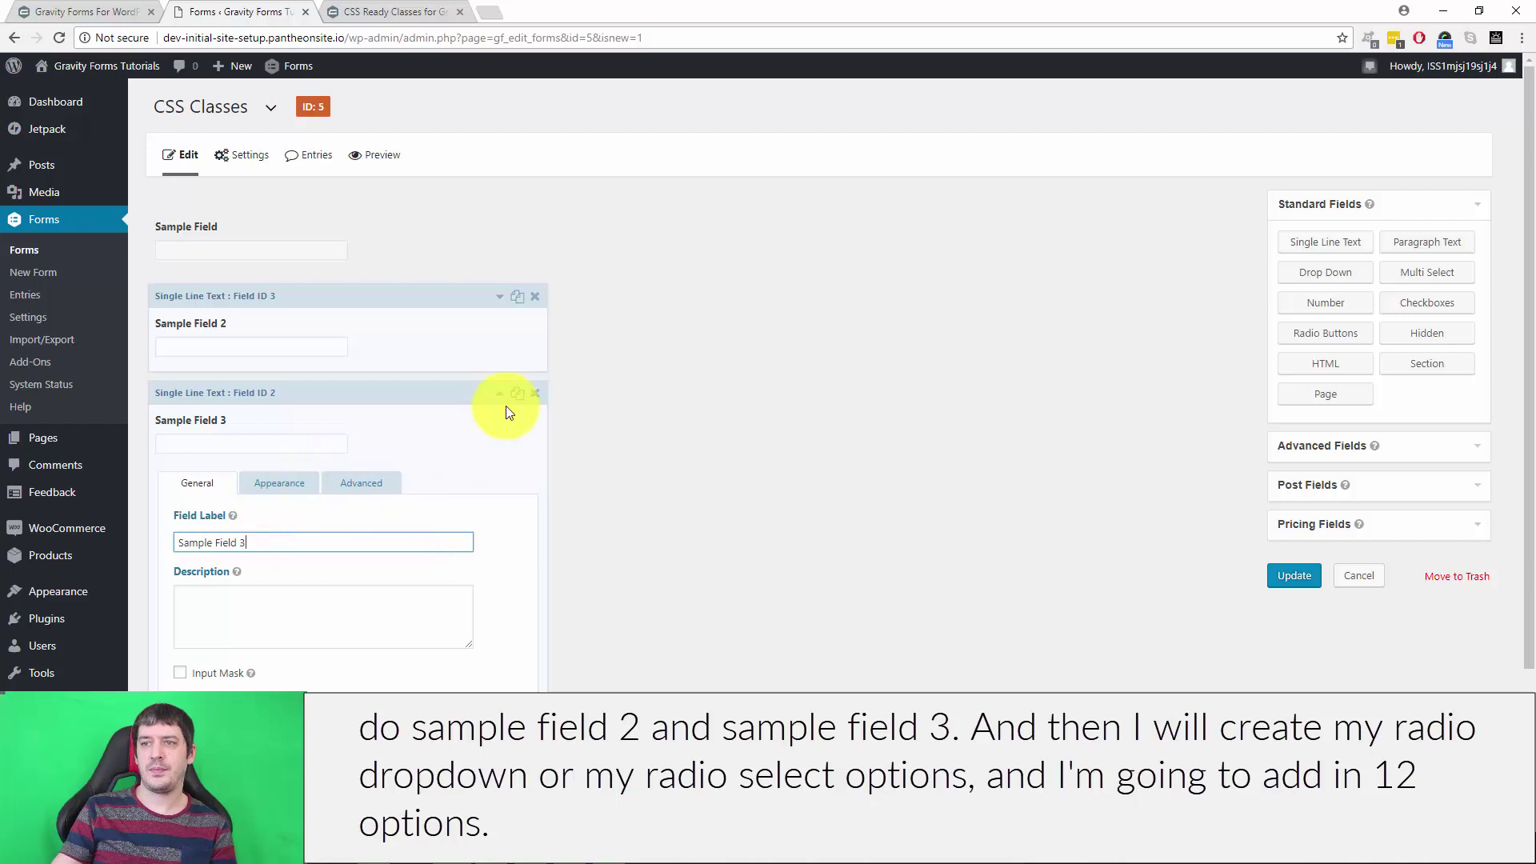
left_click(500, 396)
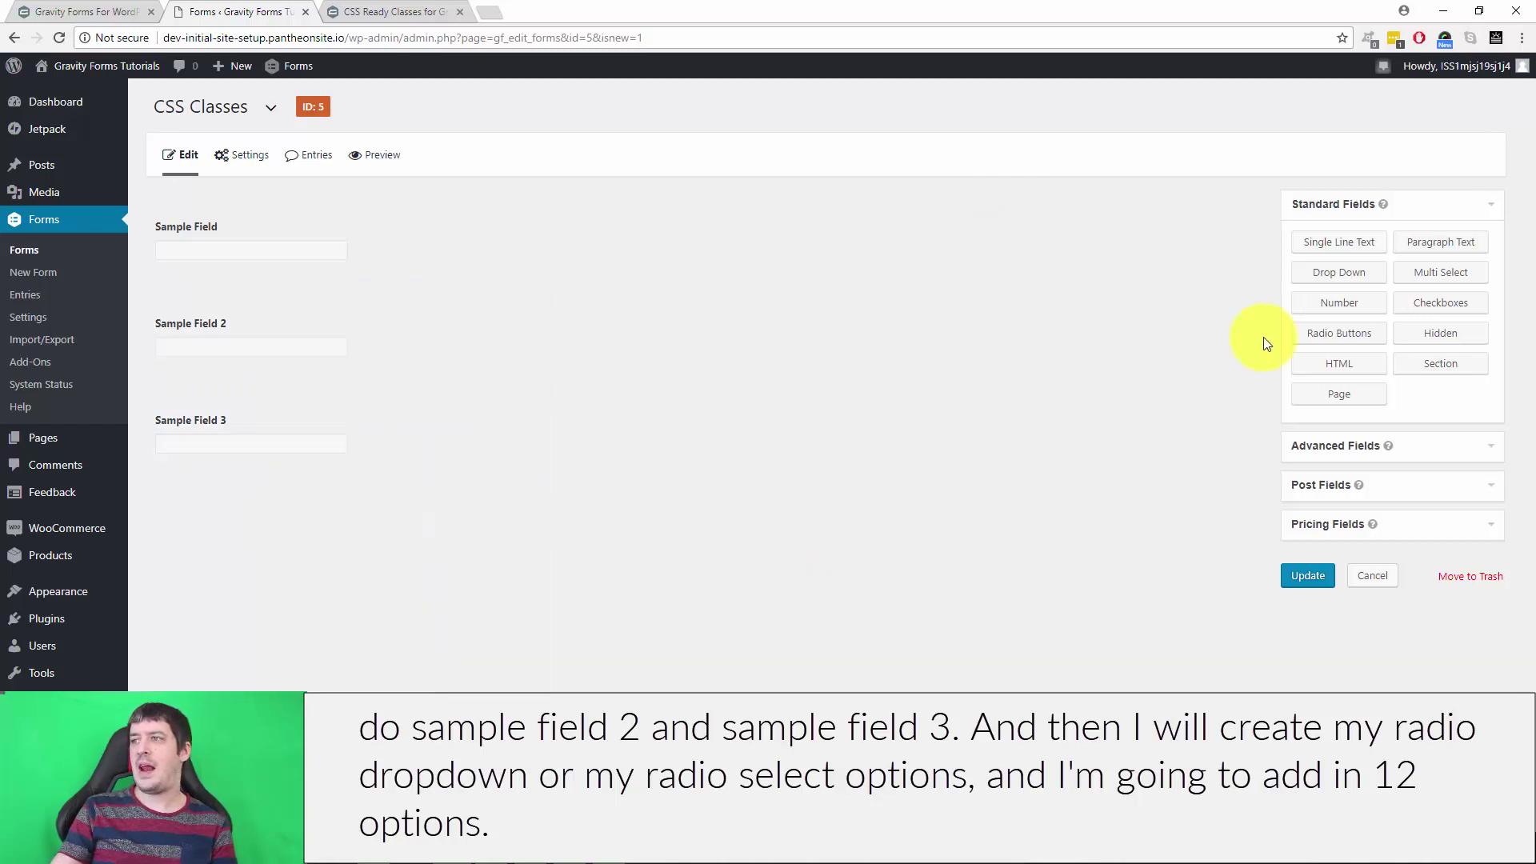
Step: Add a Radio Buttons field below Sample Field 3 and give it twelve choices labelled 1 to 12
left_click(1363, 333)
left_click(275, 480)
scroll(529, 352, "down", 5)
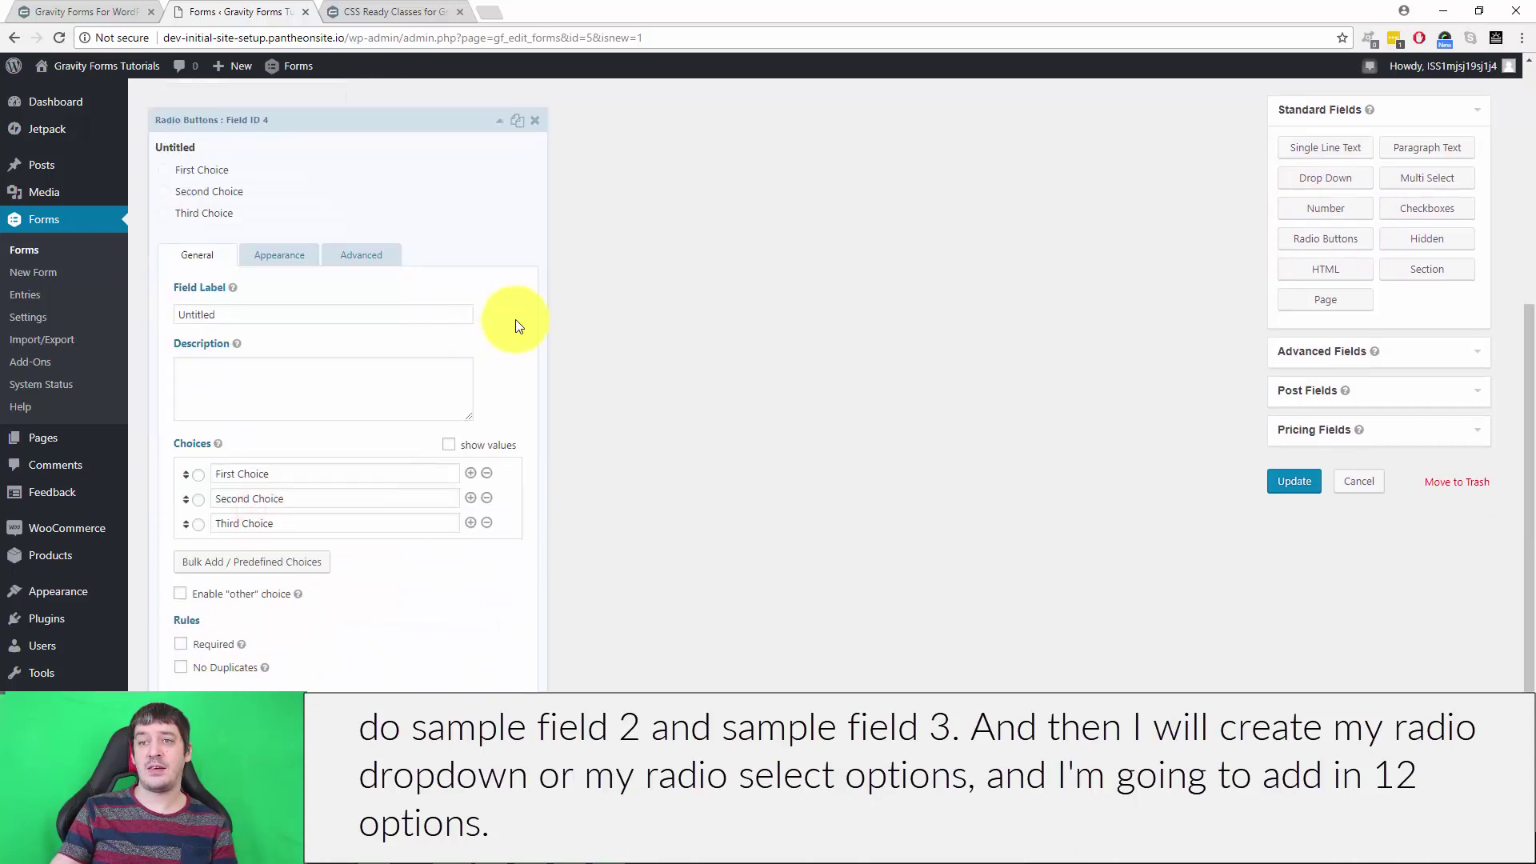
left_click(470, 523)
left_click(471, 560)
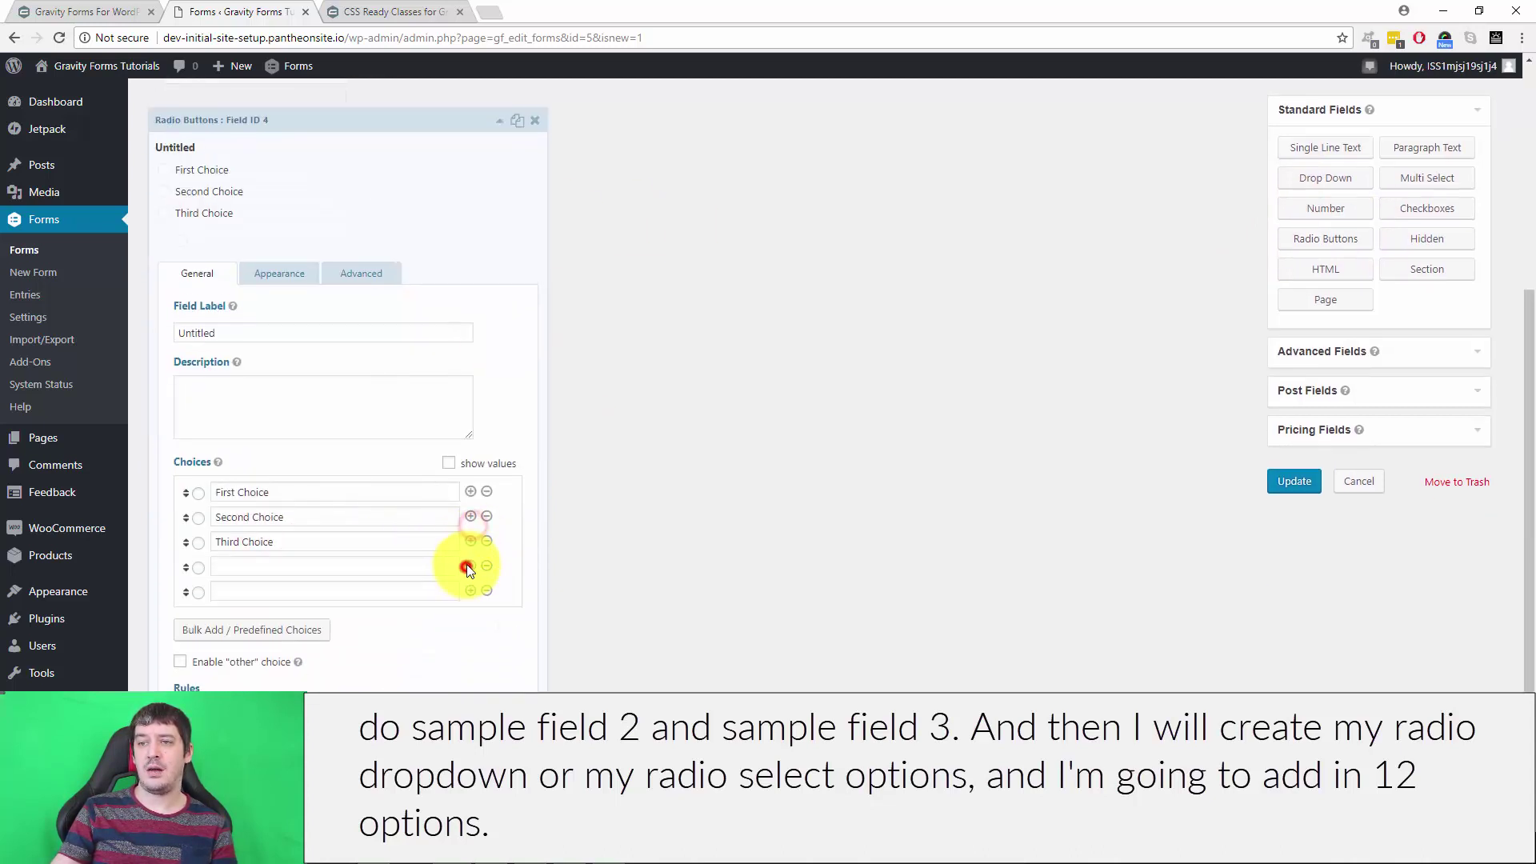
left_click(471, 590)
left_click(472, 640)
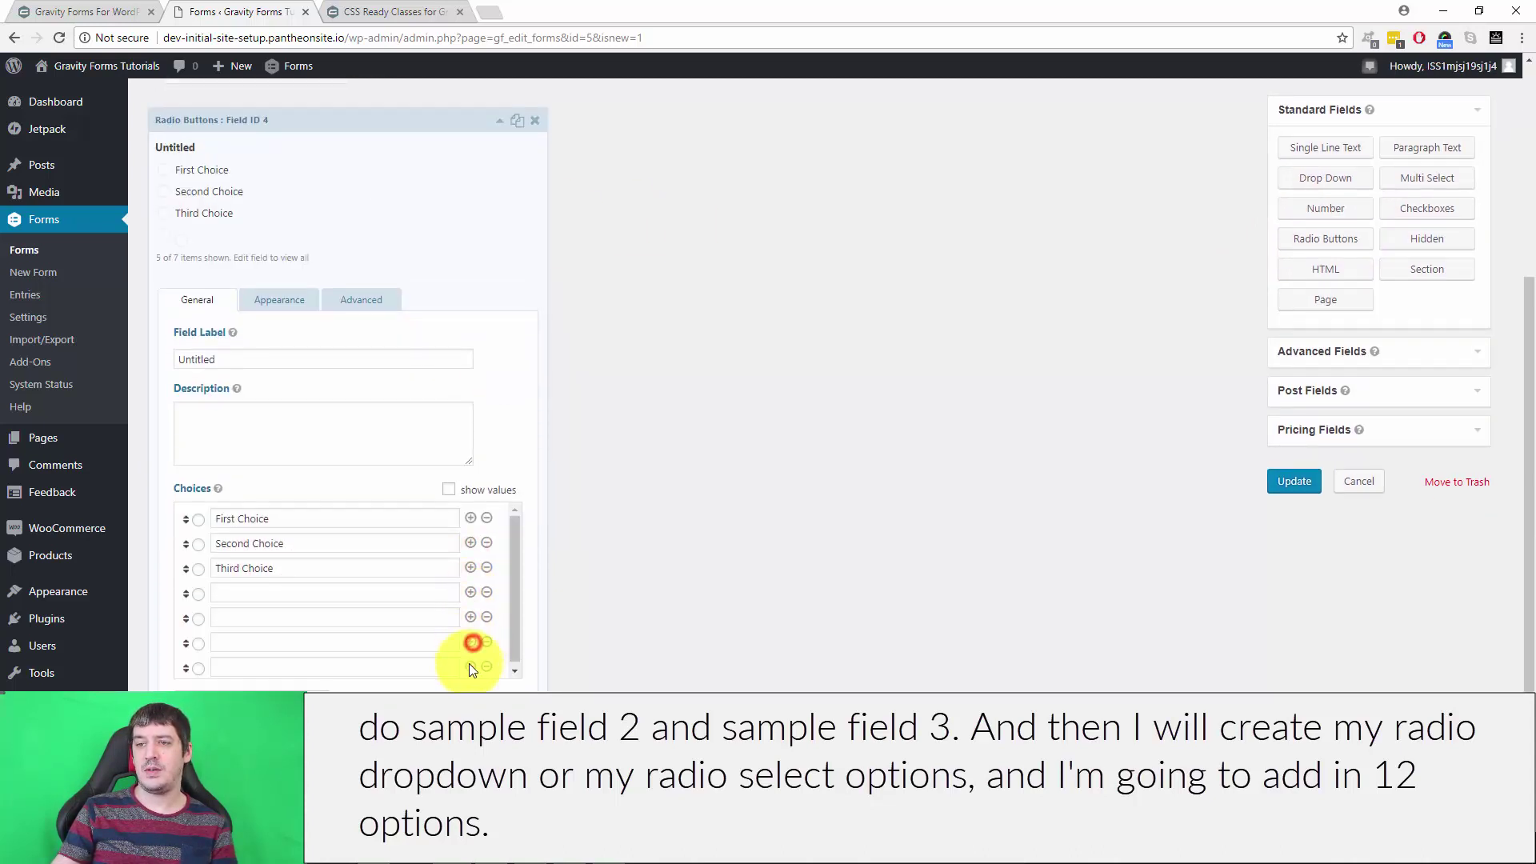
left_click(469, 668)
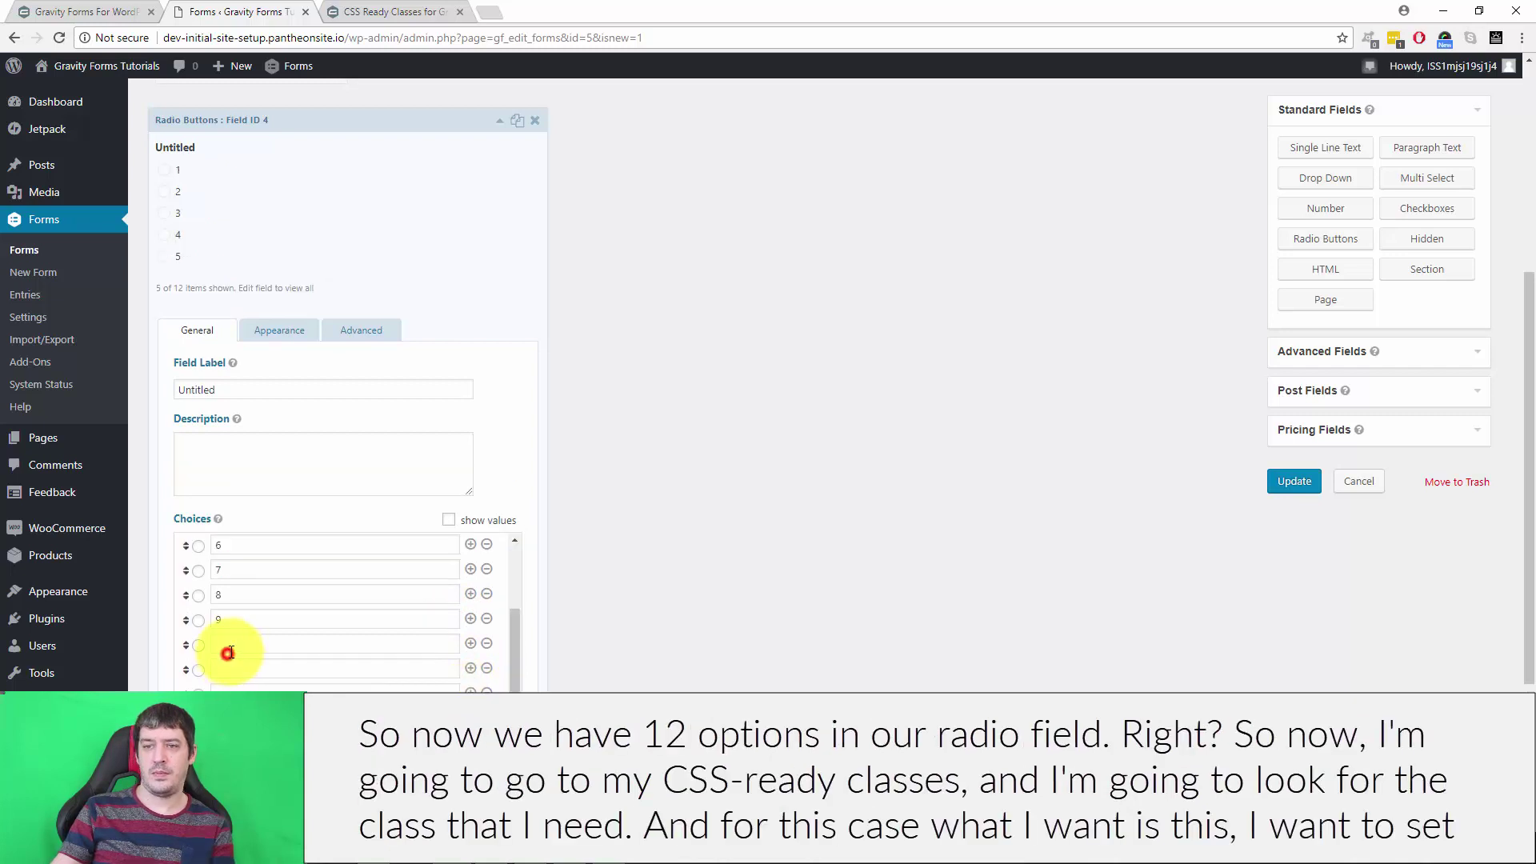
left_click(231, 646)
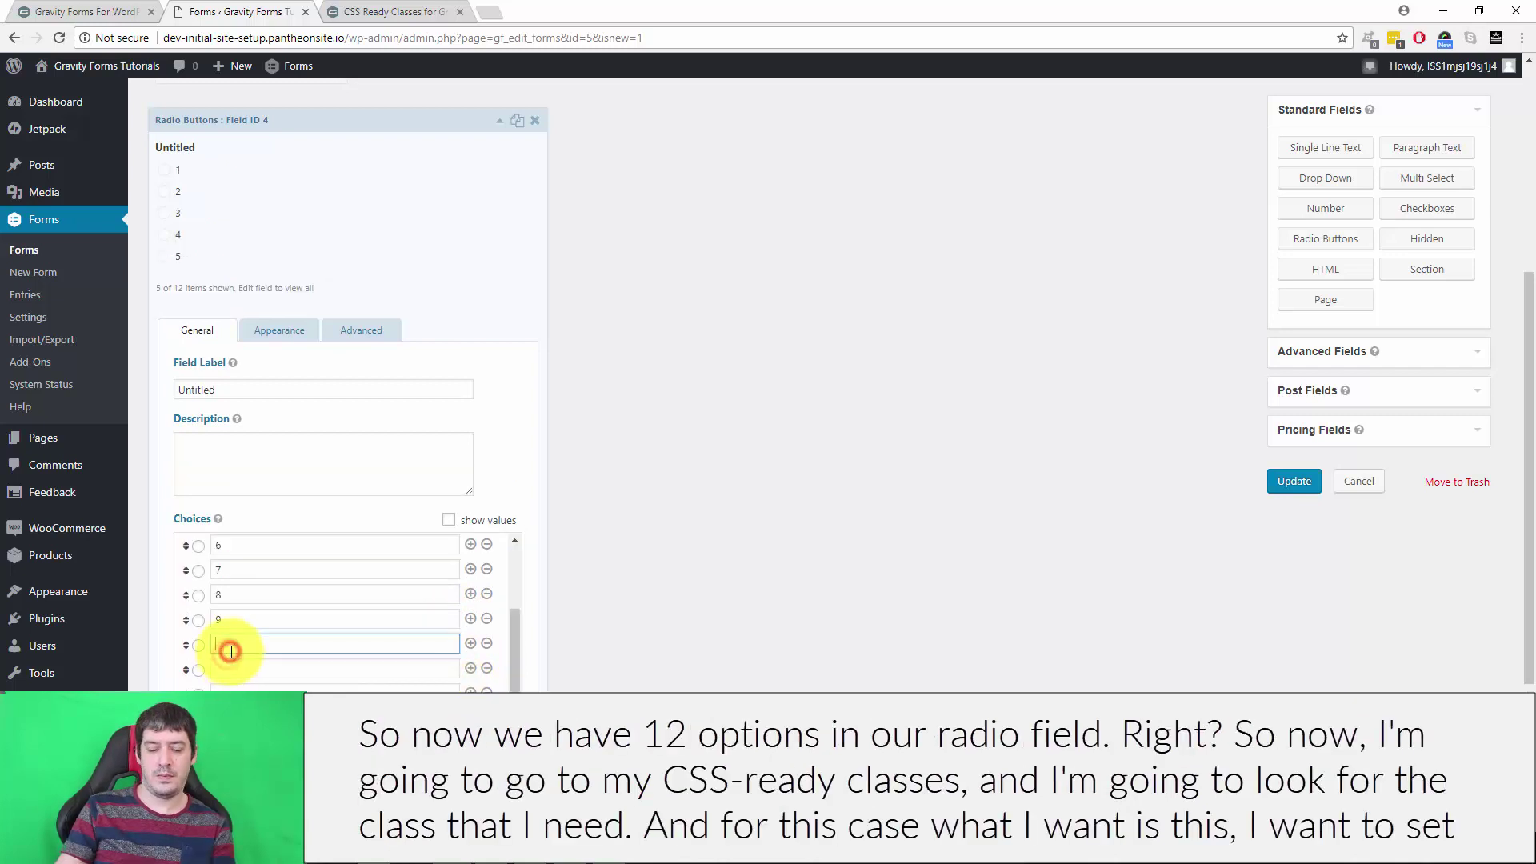
key("Tab")
key("Tab")
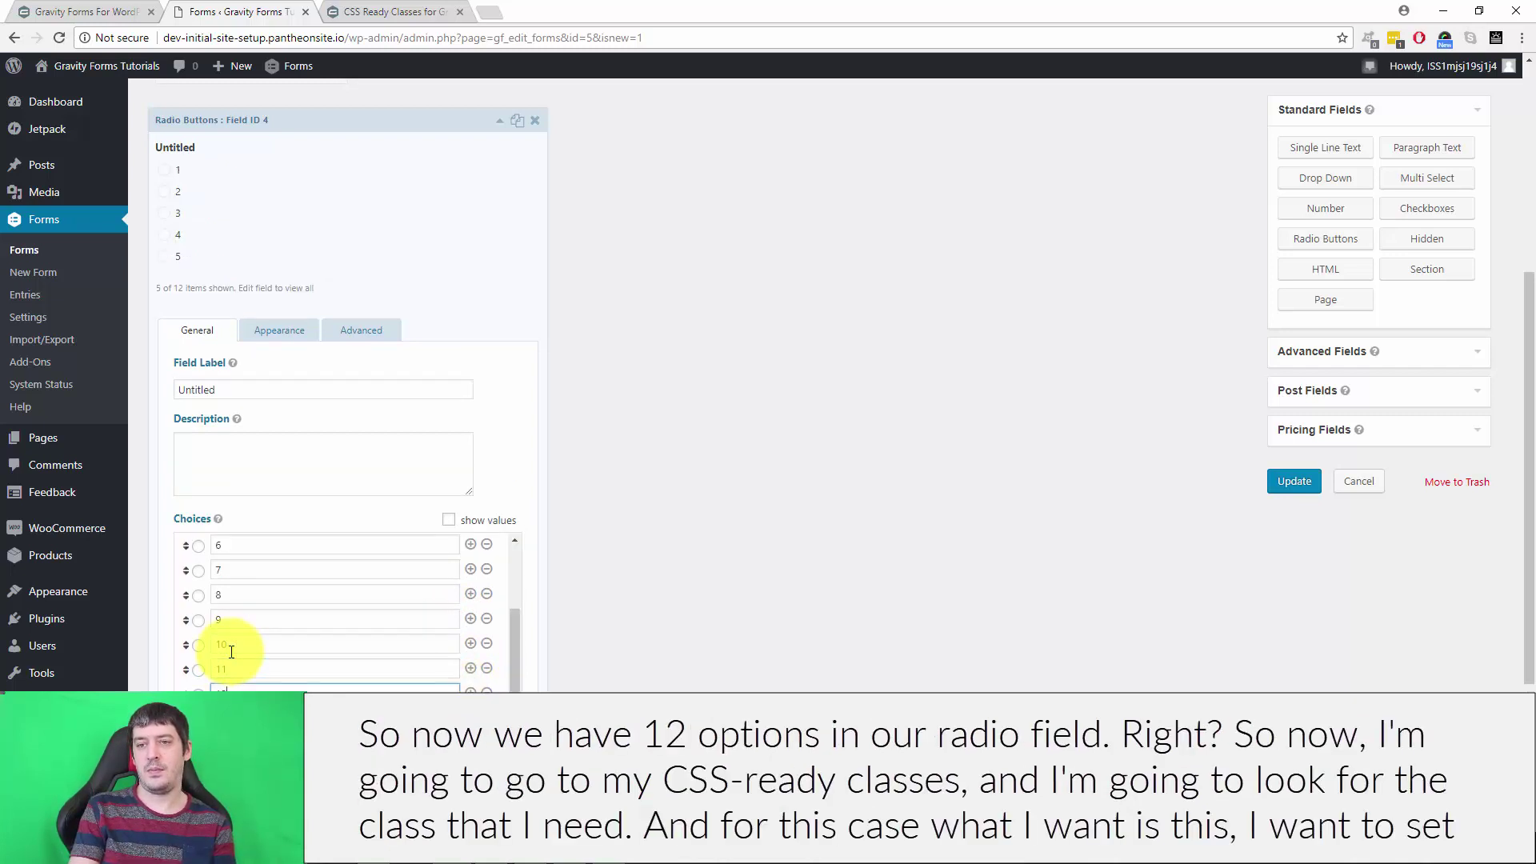
left_click(703, 634)
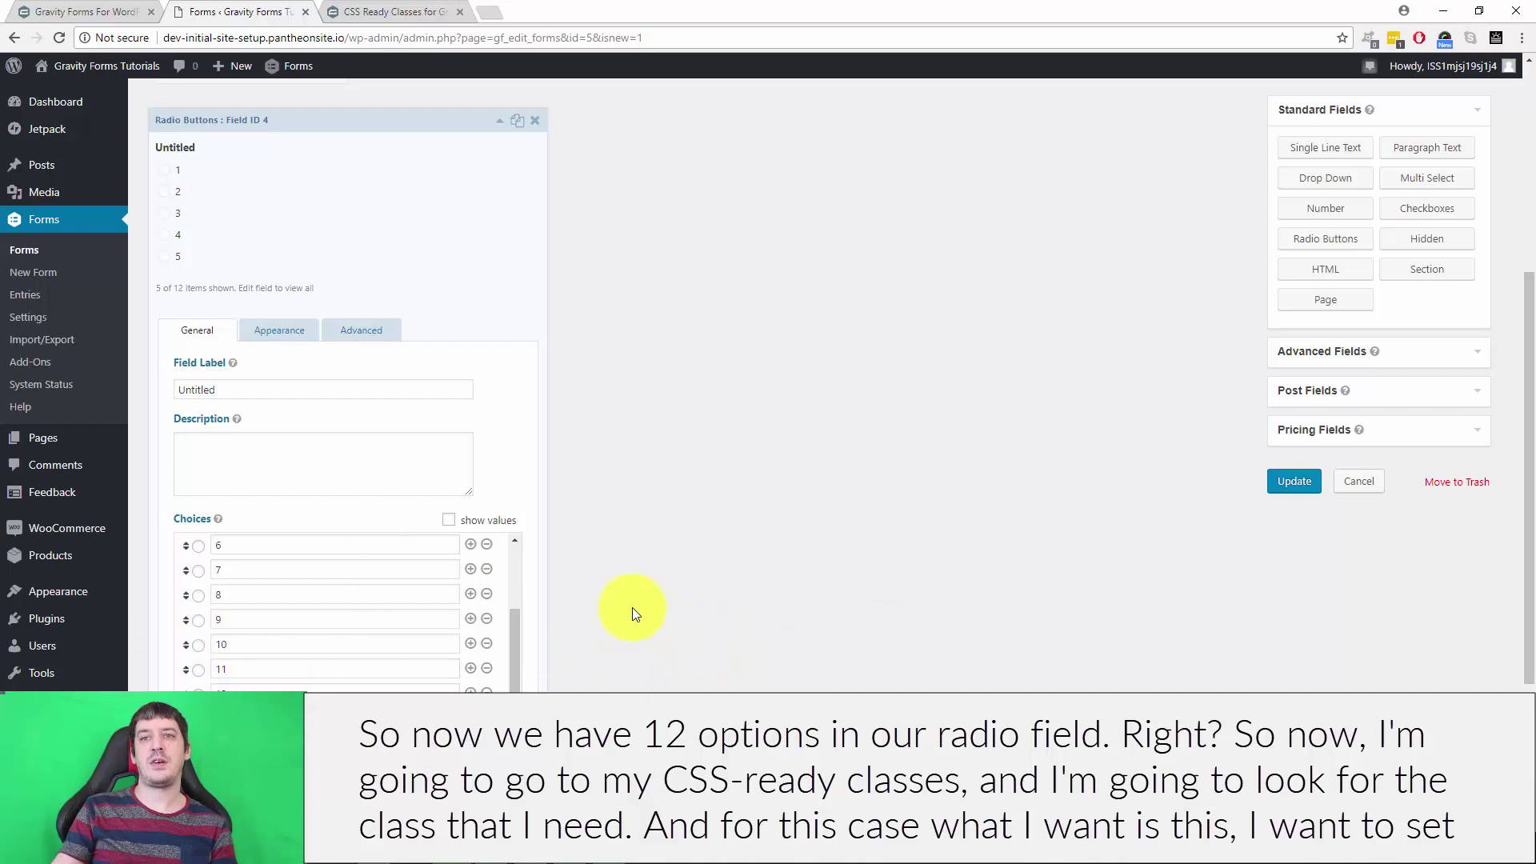
Step: Find the Thirds (3 Columns) section in the CSS Ready Classes article and copy the class name gf_left_third
scroll(492, 565, "up", 3)
scroll(492, 564, "up", 5)
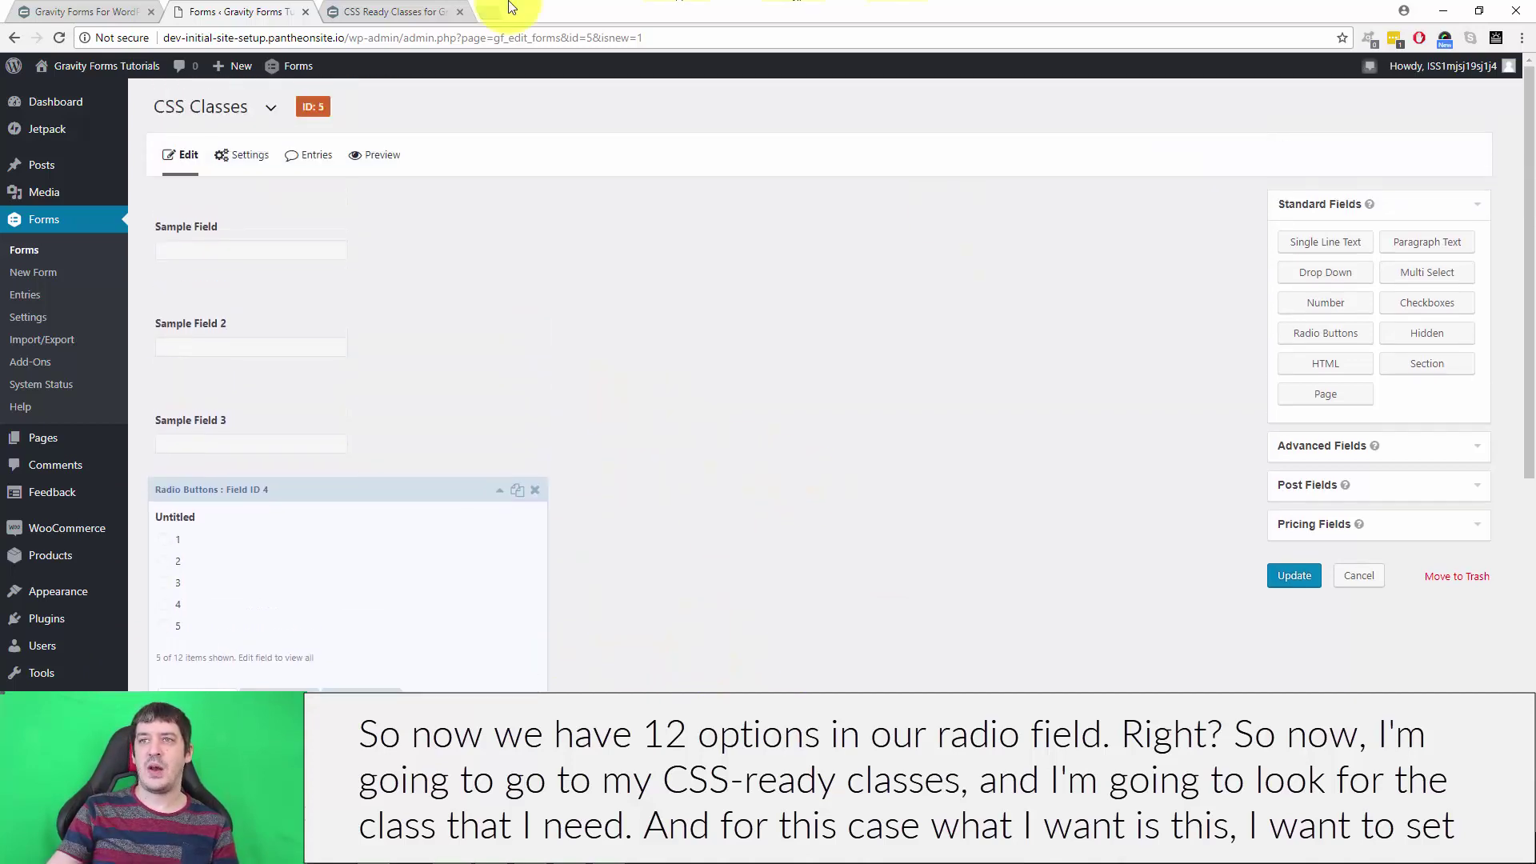
left_click(441, 13)
scroll(726, 387, "down", 18)
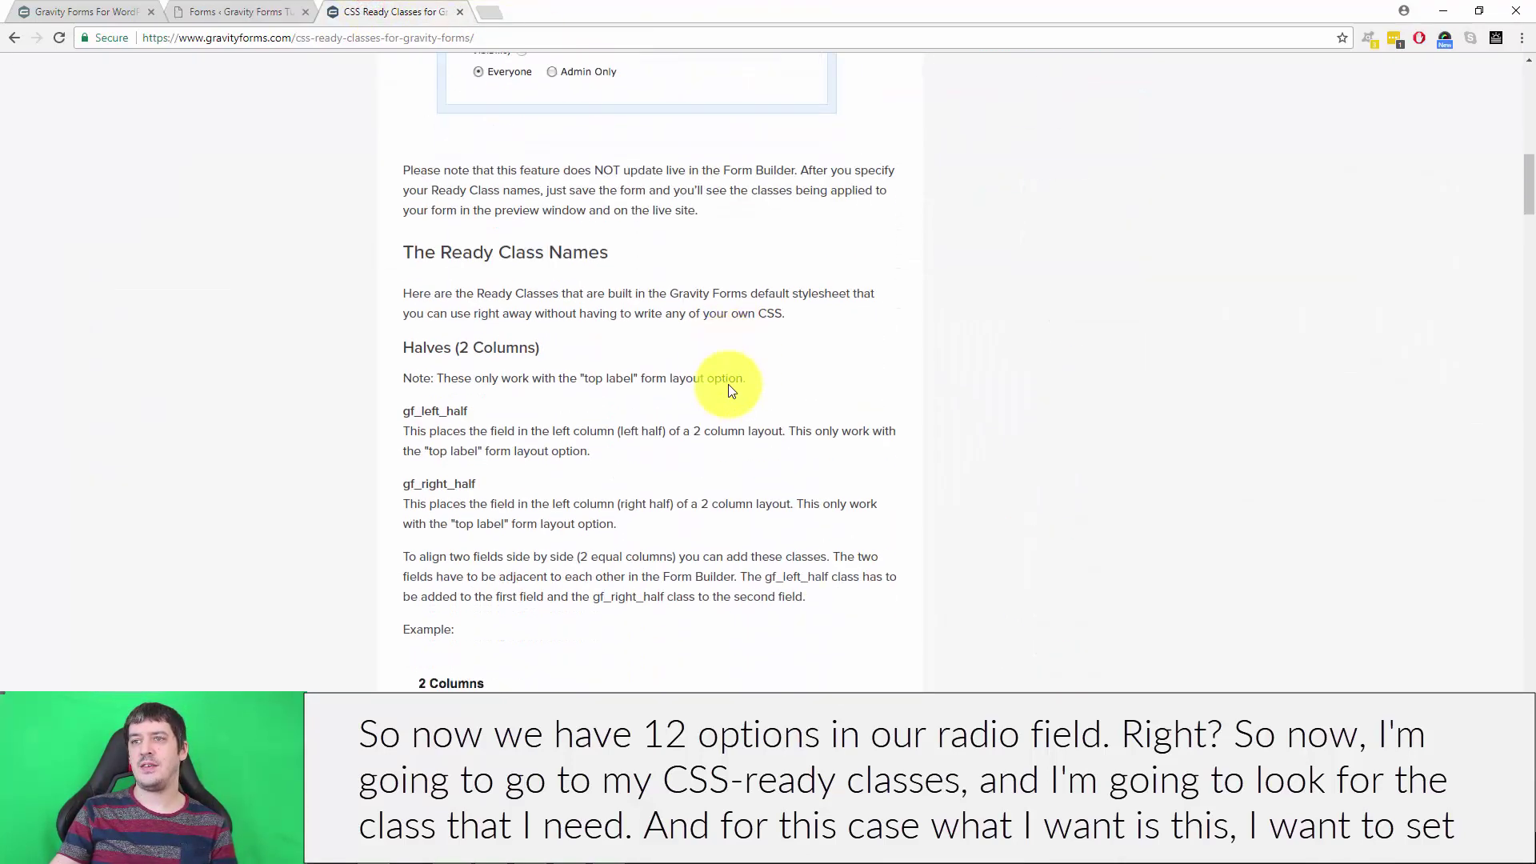
scroll(728, 388, "down", 9)
scroll(728, 389, "up", 3)
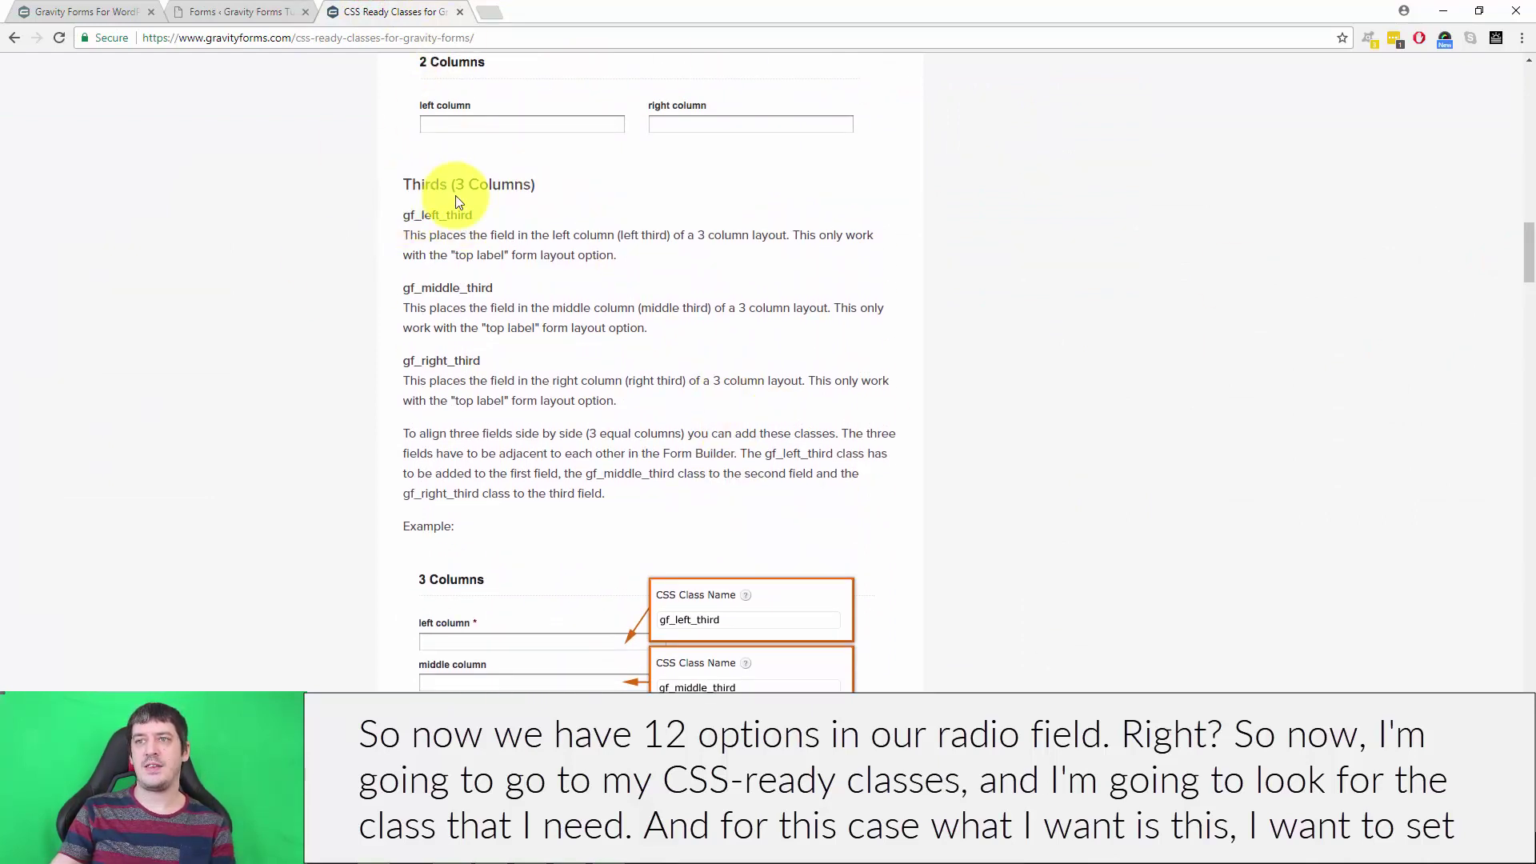
scroll(573, 230, "up", 1)
scroll(439, 254, "up", 2)
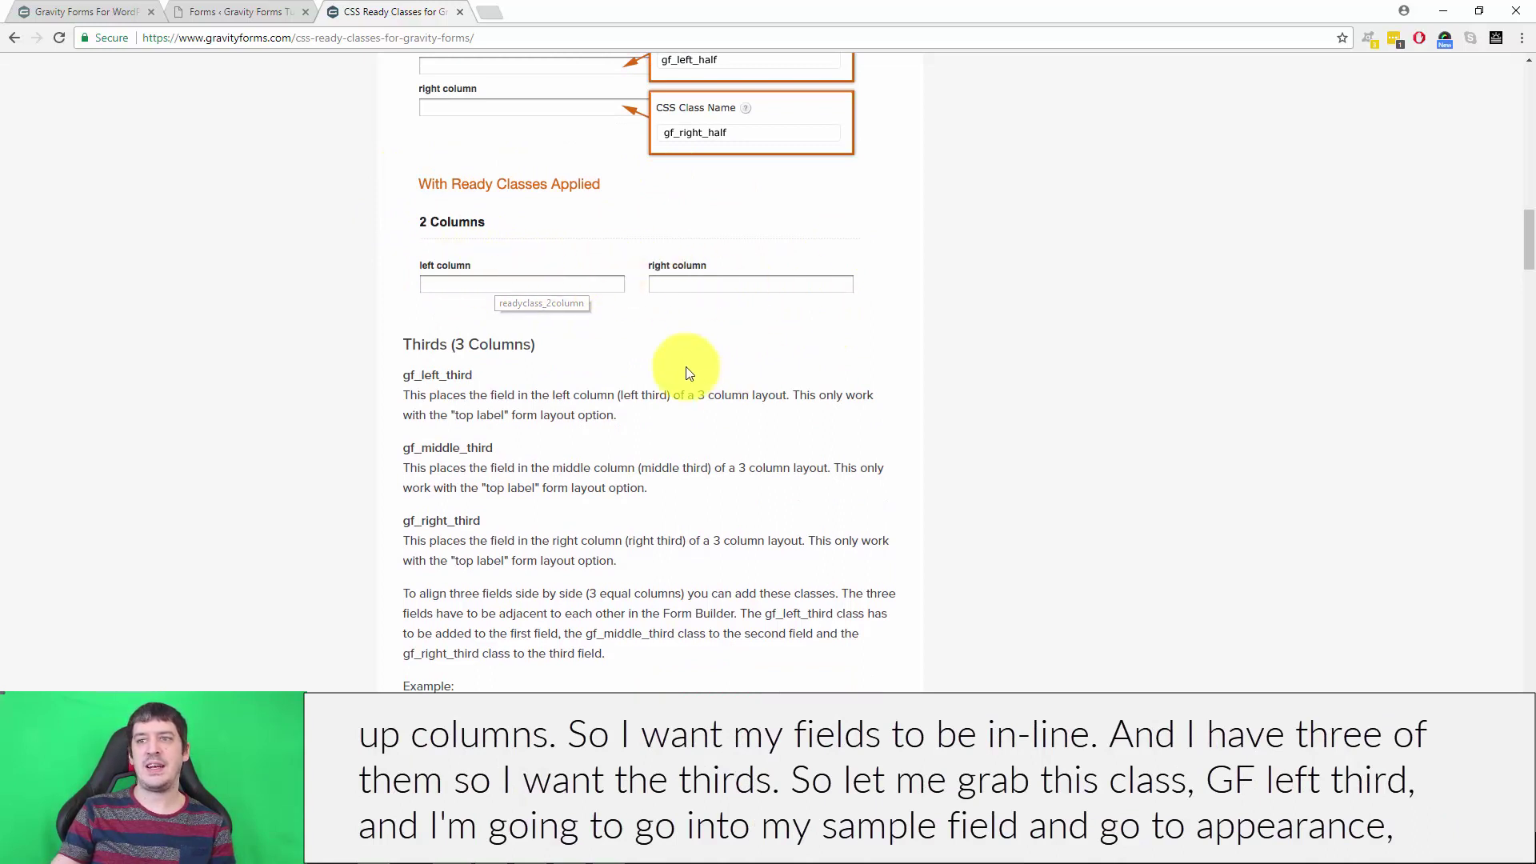
left_click_drag(395, 344, 600, 334)
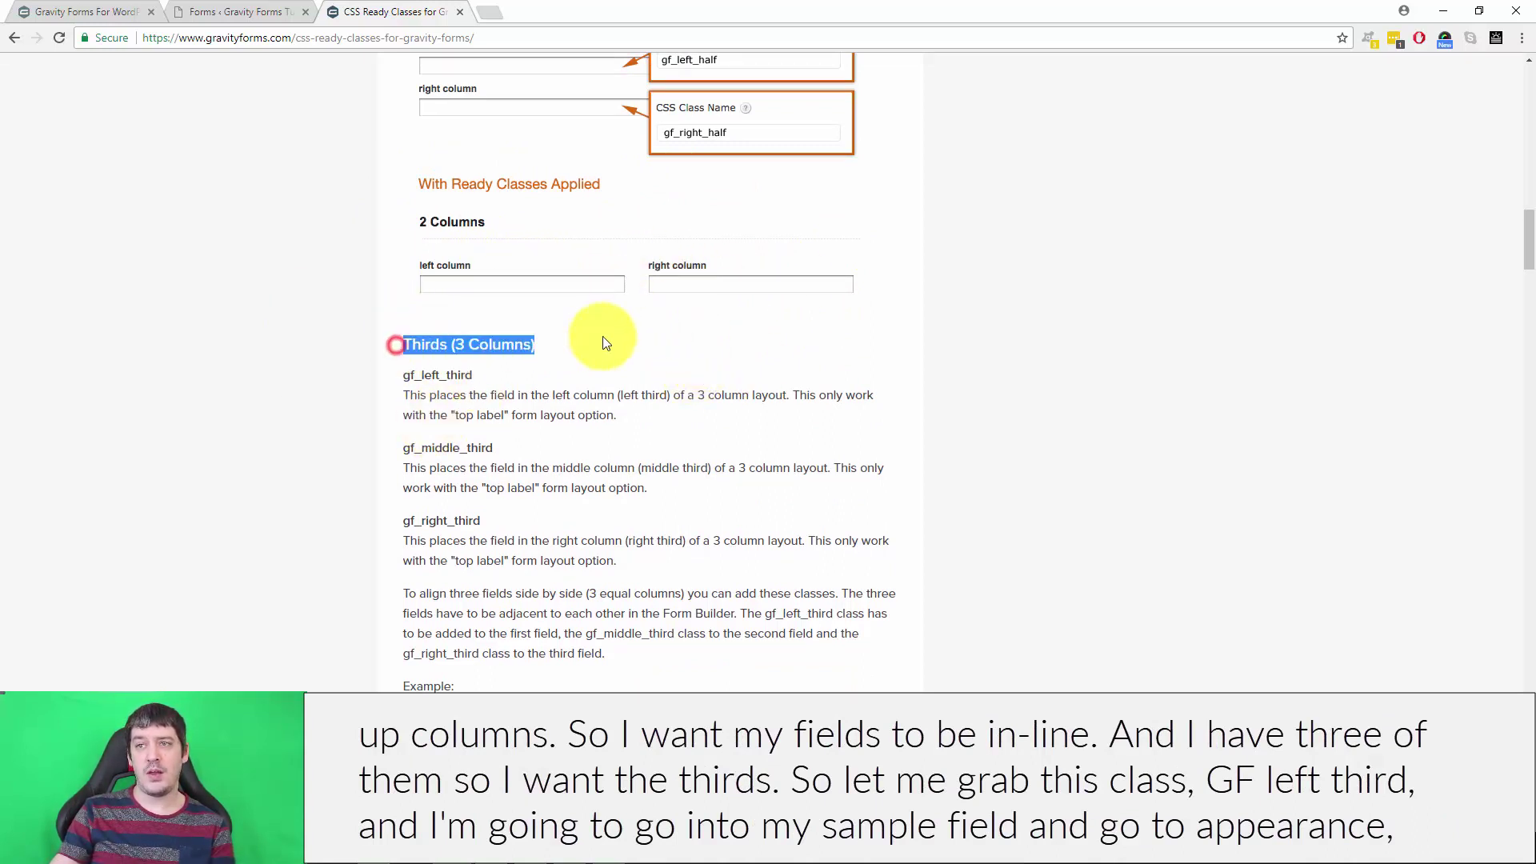
double_click(410, 375)
key("ctrl+c")
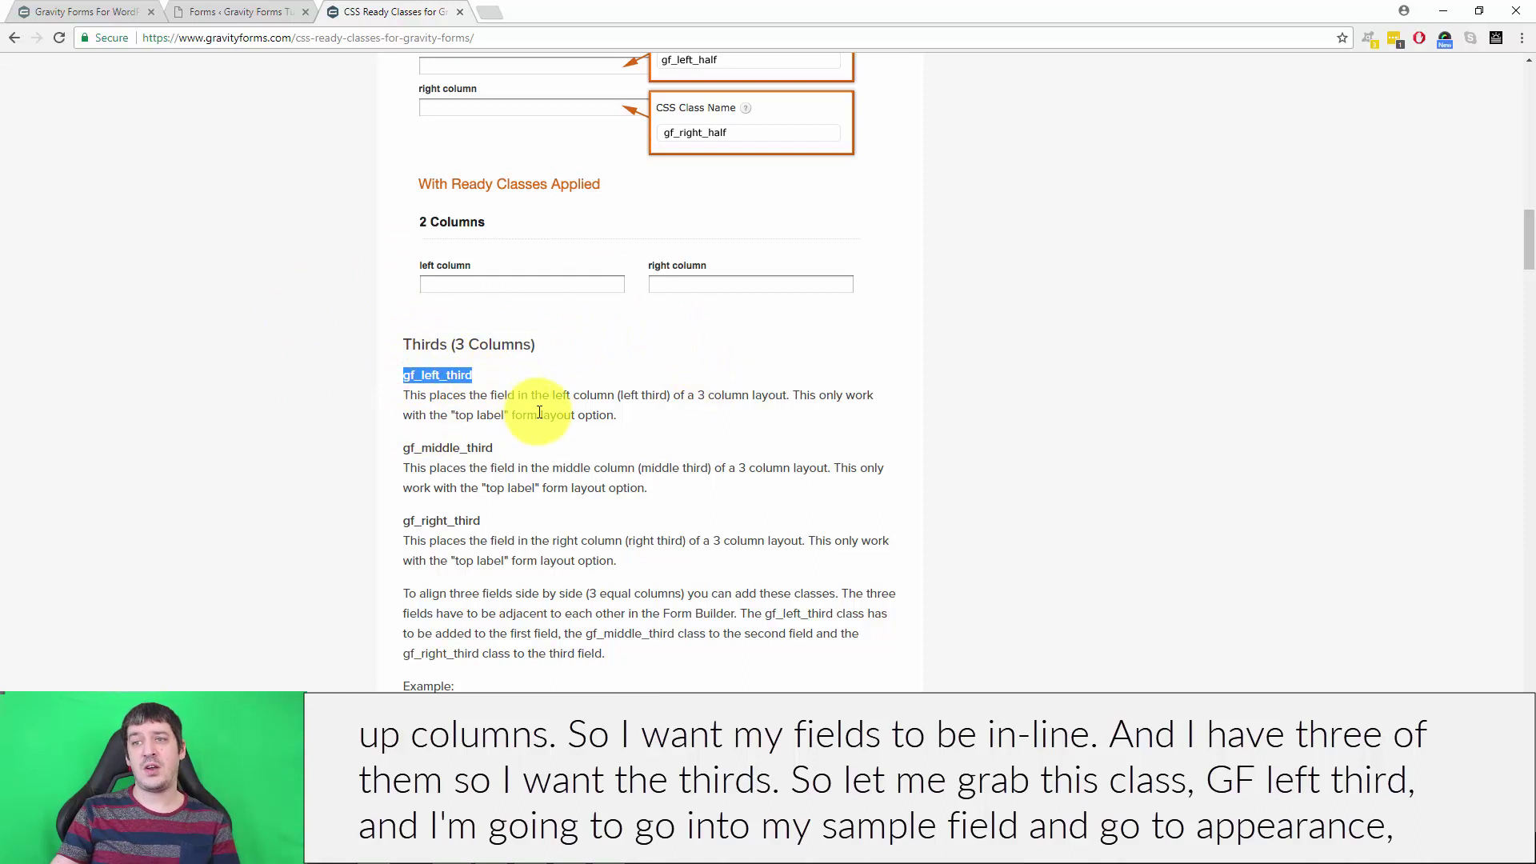
Step: Paste gf_left_third as the custom CSS class of the first Sample Field in the CSS Classes form
left_click(215, 11)
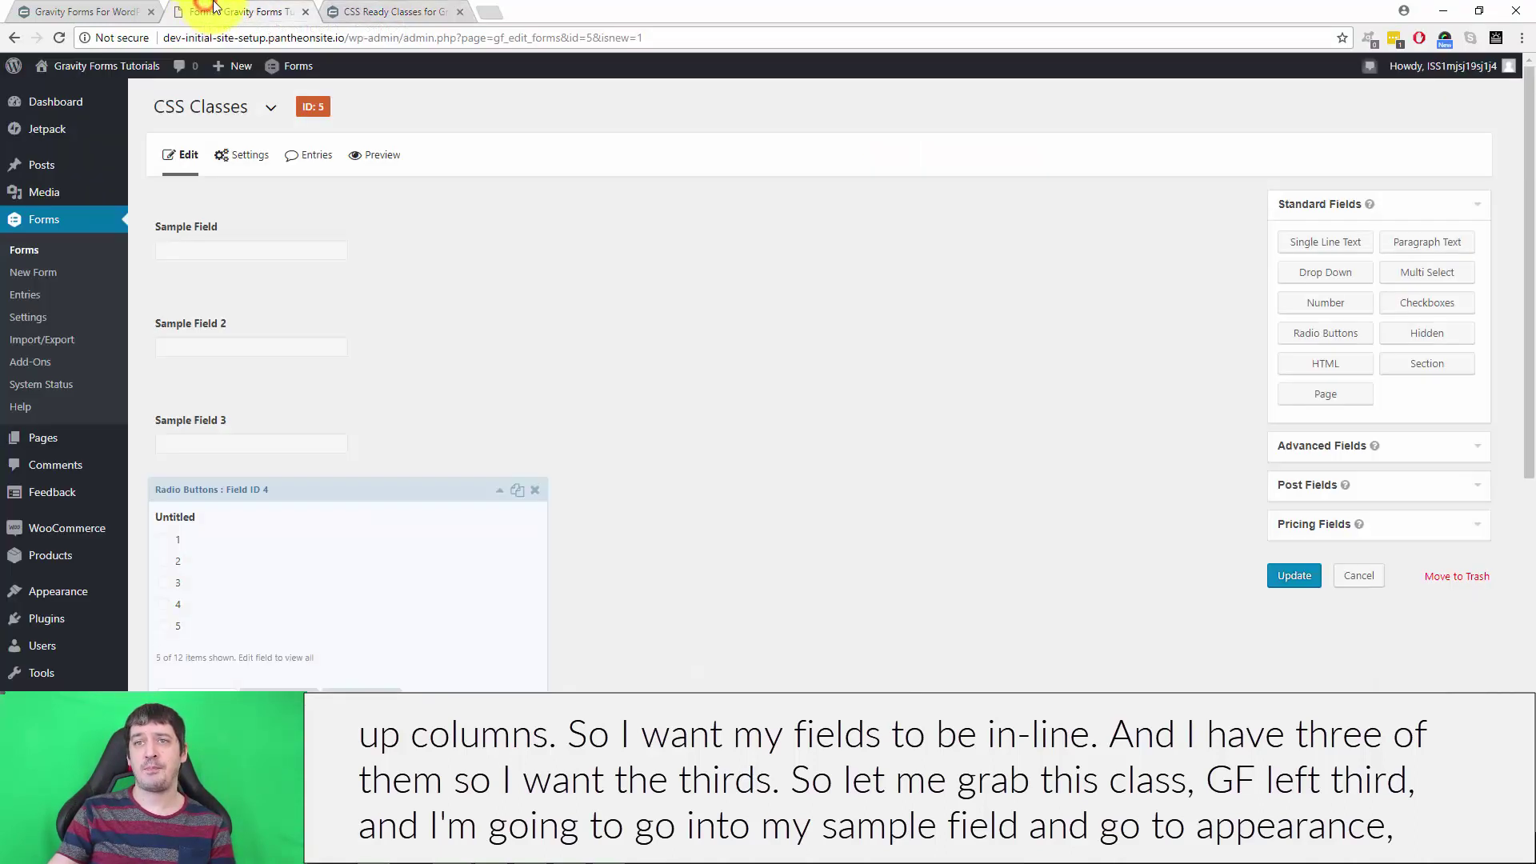
left_click(263, 229)
scroll(768, 362, "down", 1)
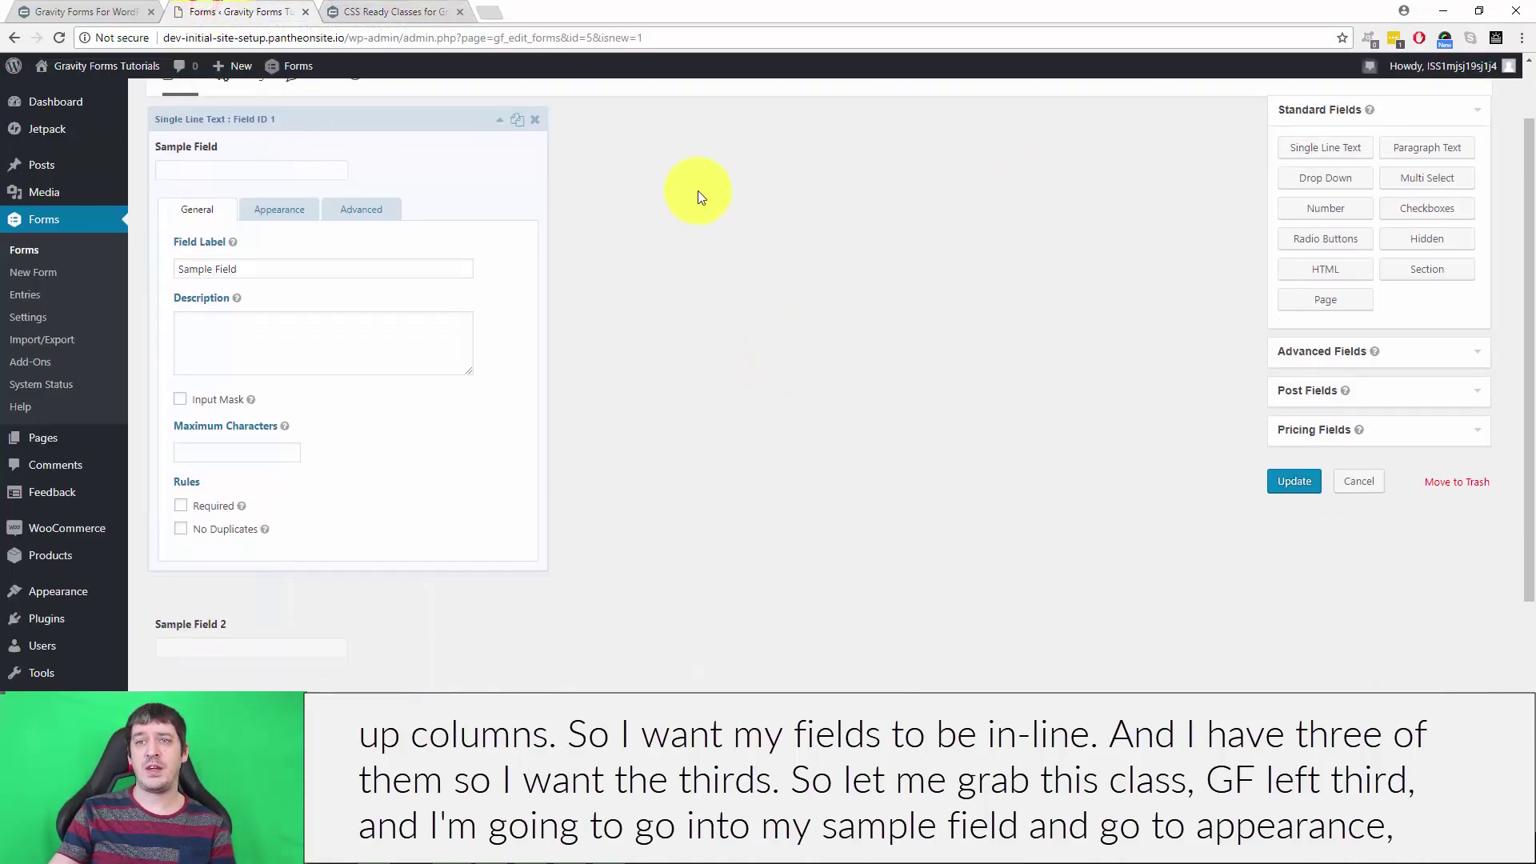
left_click(277, 210)
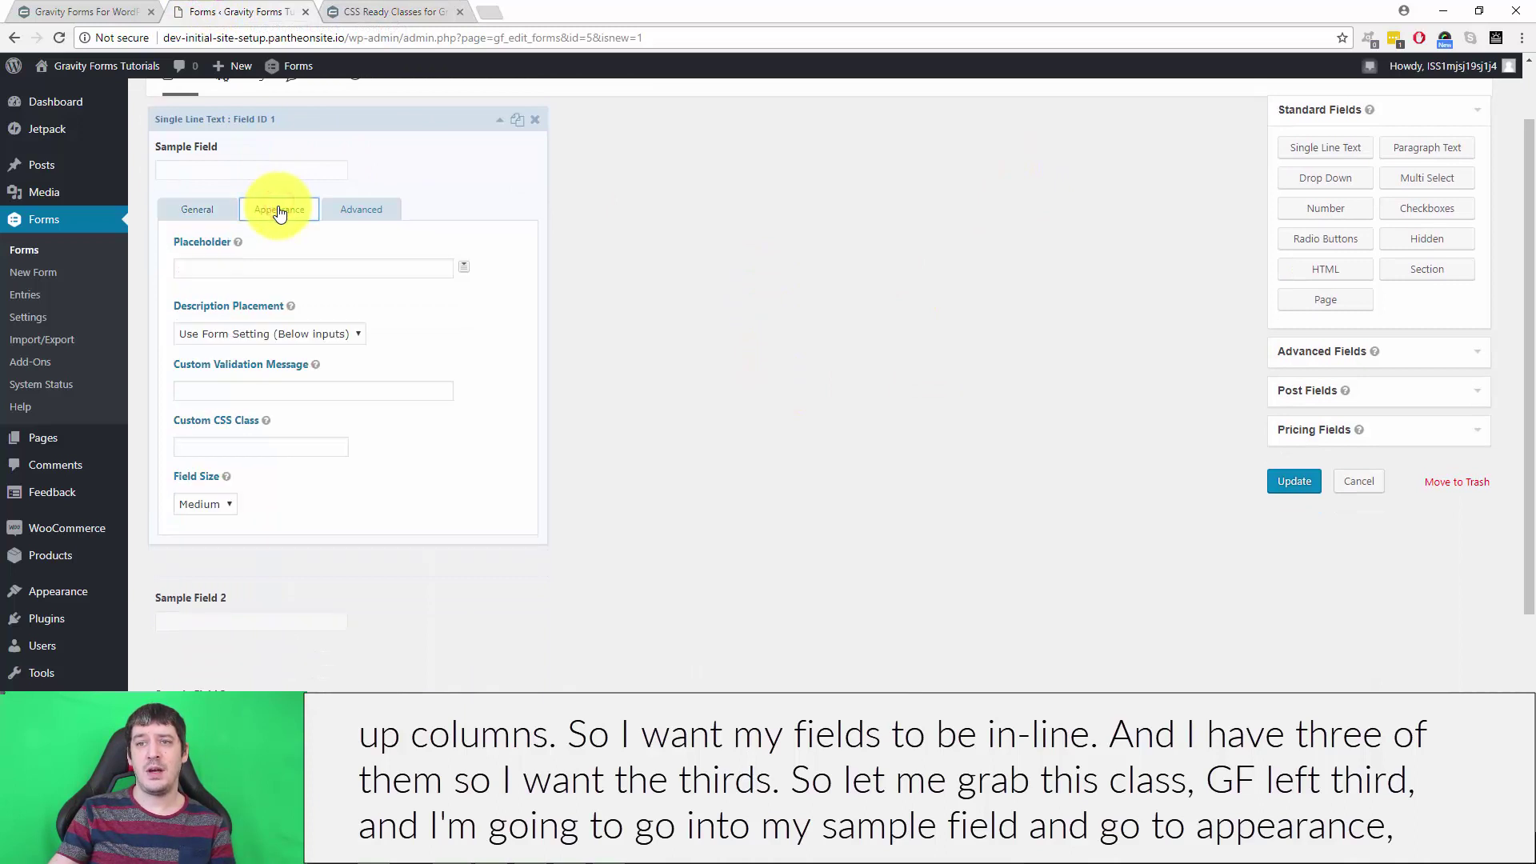
left_click(233, 444)
key("ctrl+v")
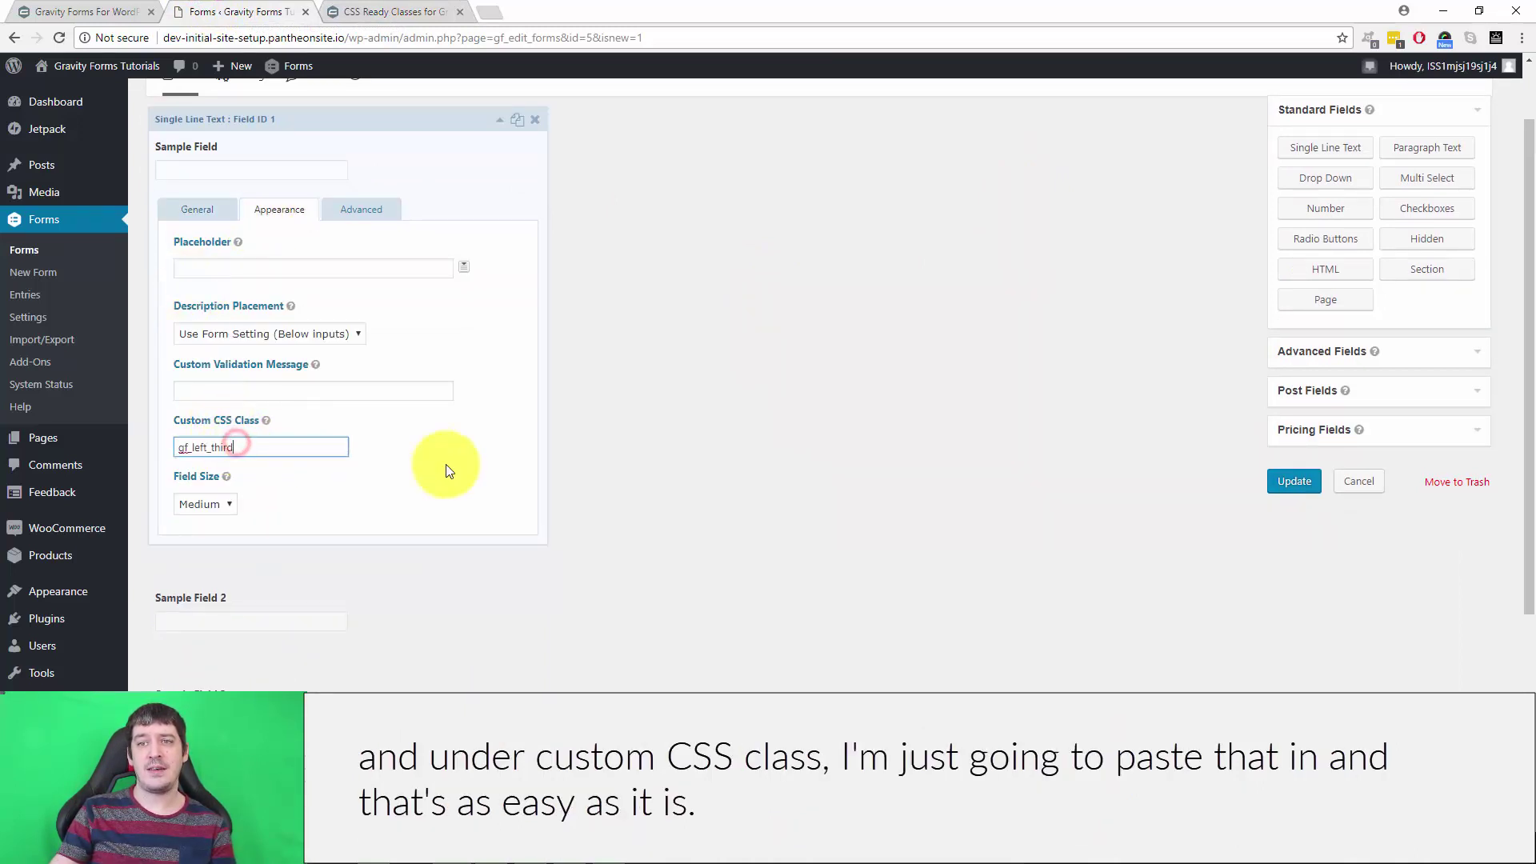
left_click(679, 473)
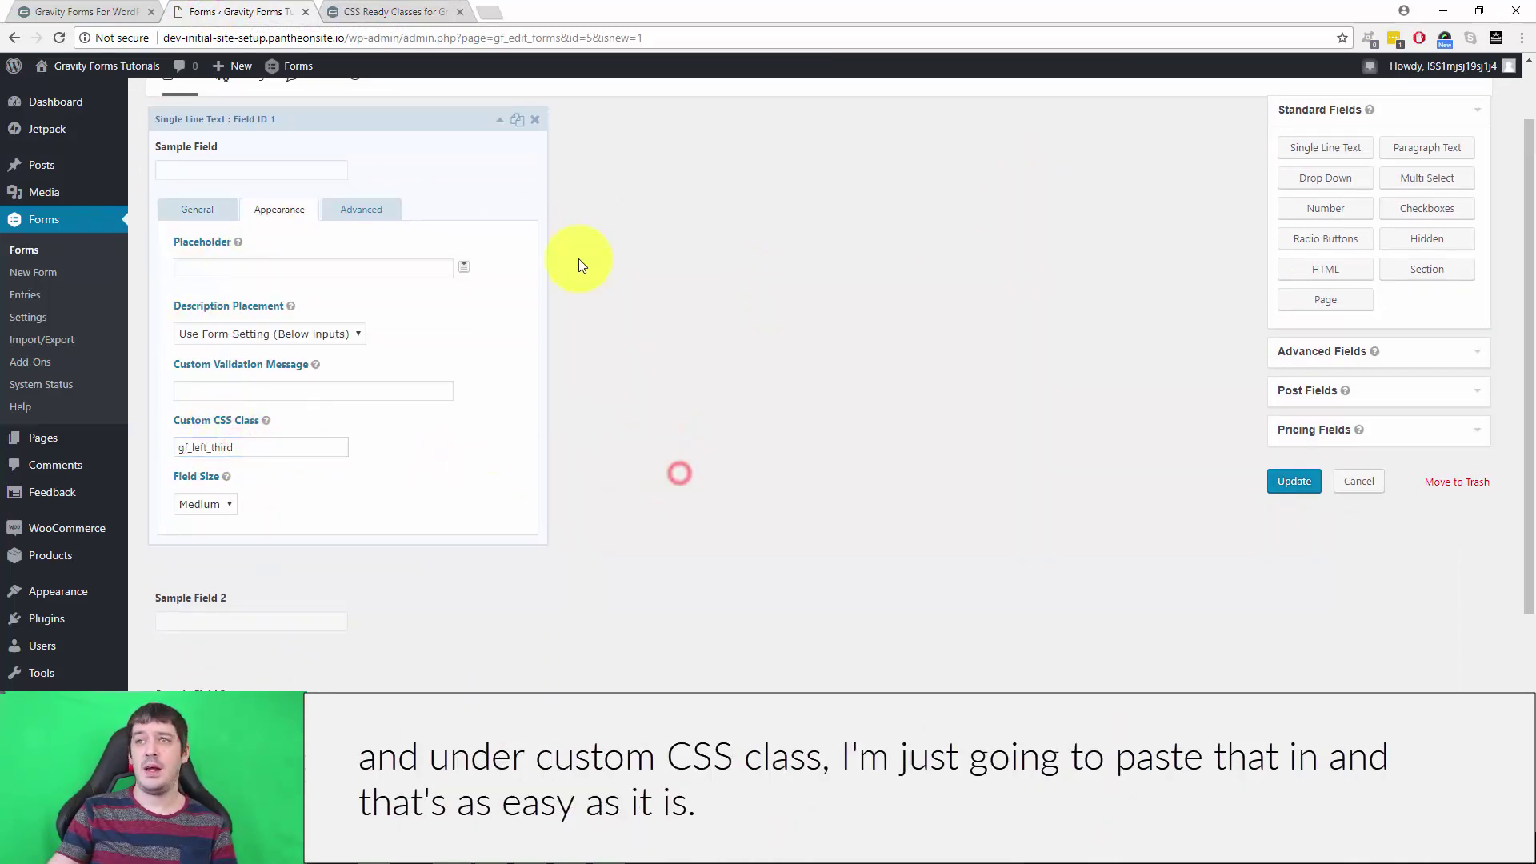
Step: Copy gf_middle_third from the CSS Ready Classes article and paste it as the custom CSS class of Sample Field 2
left_click(499, 119)
left_click(281, 336)
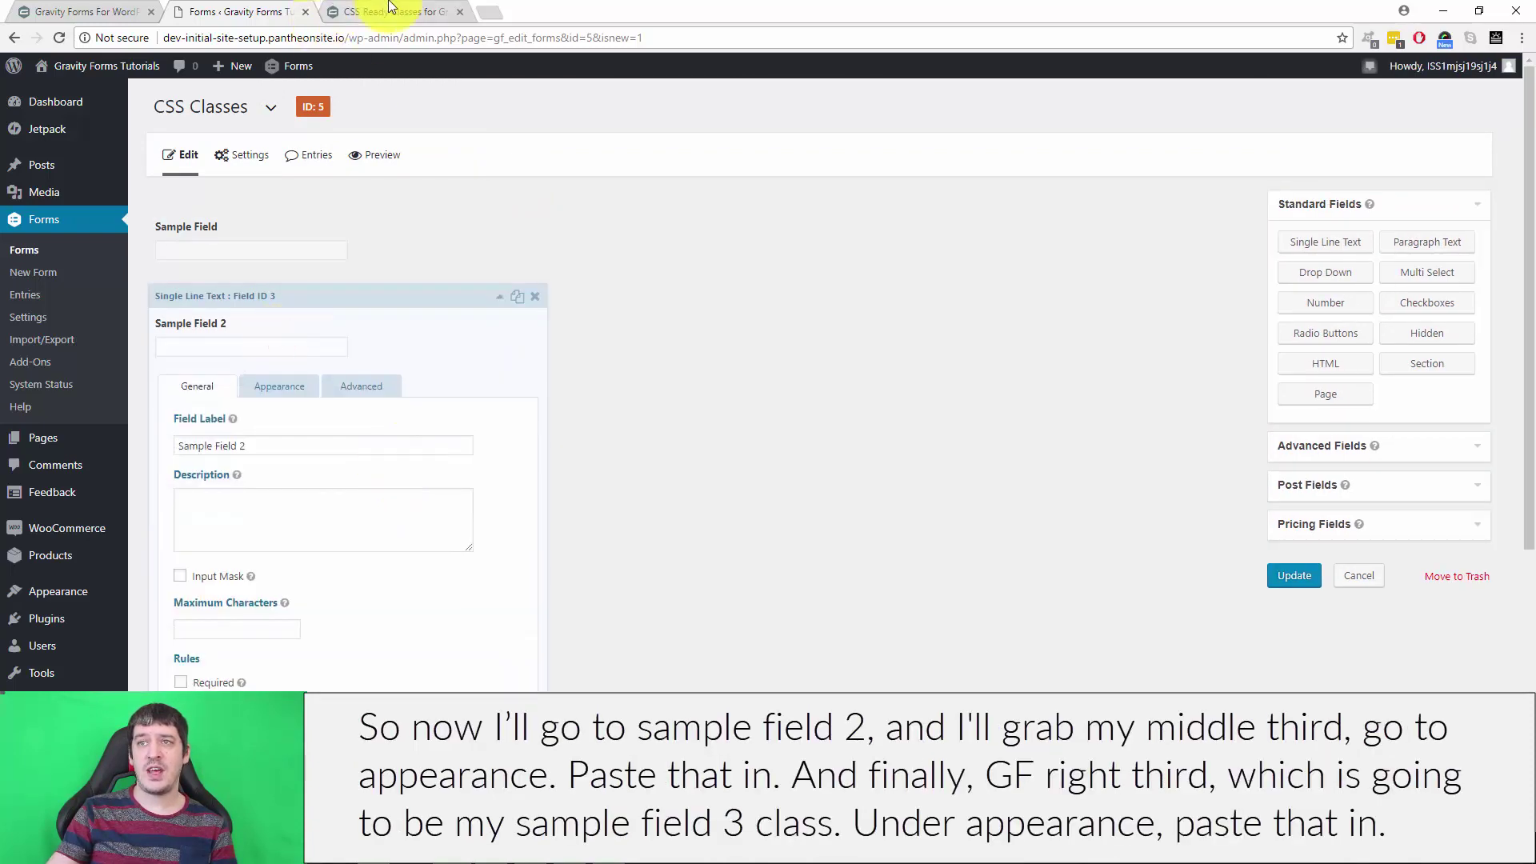
left_click(392, 11)
left_click_drag(497, 447, 403, 447)
key("ctrl+c")
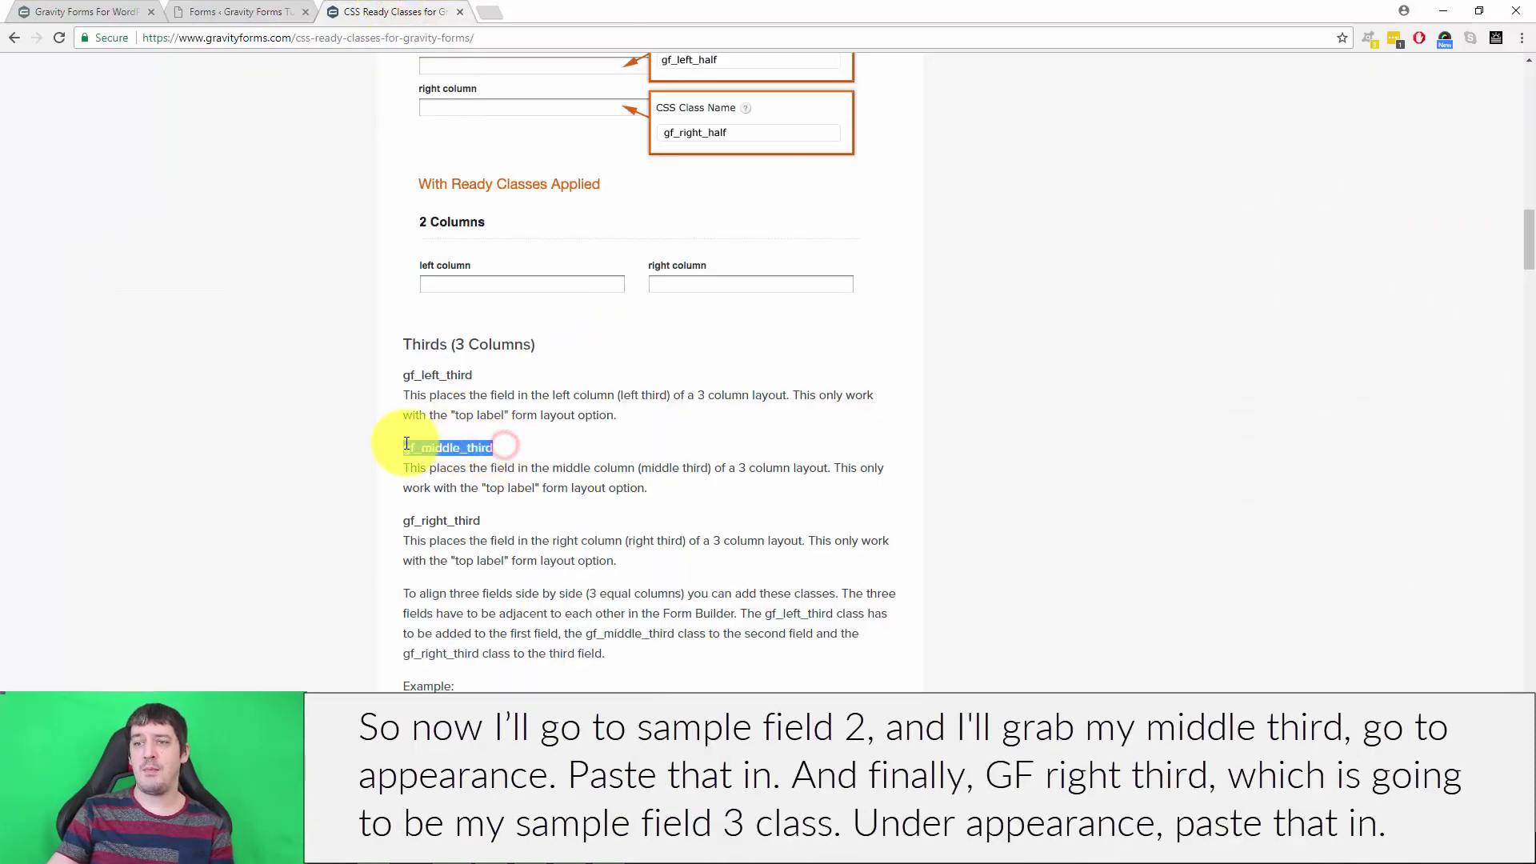
left_click(271, 6)
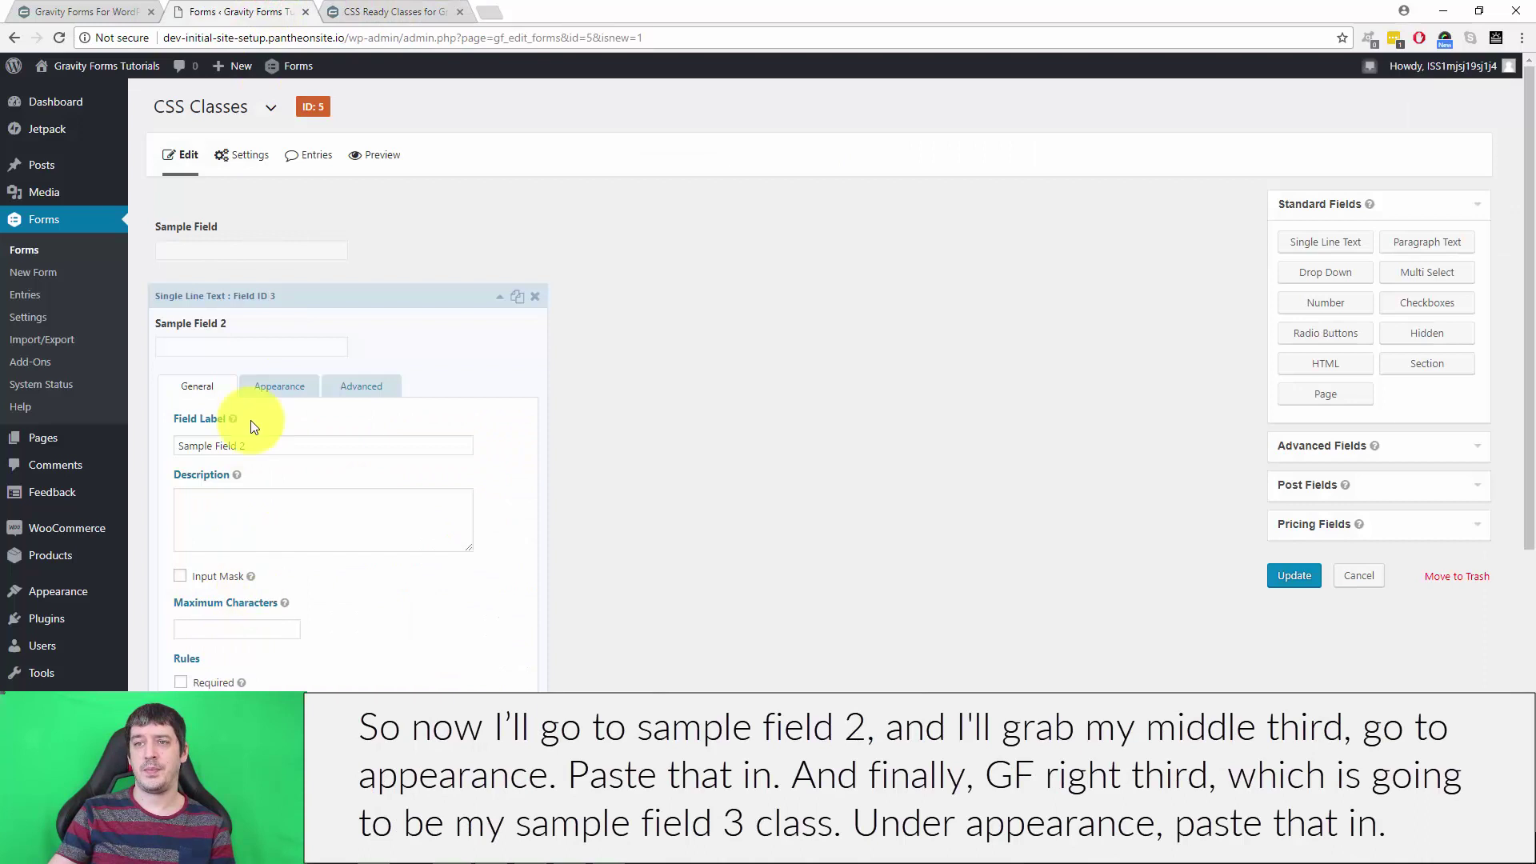
left_click(280, 386)
left_click(256, 624)
key("ctrl+v")
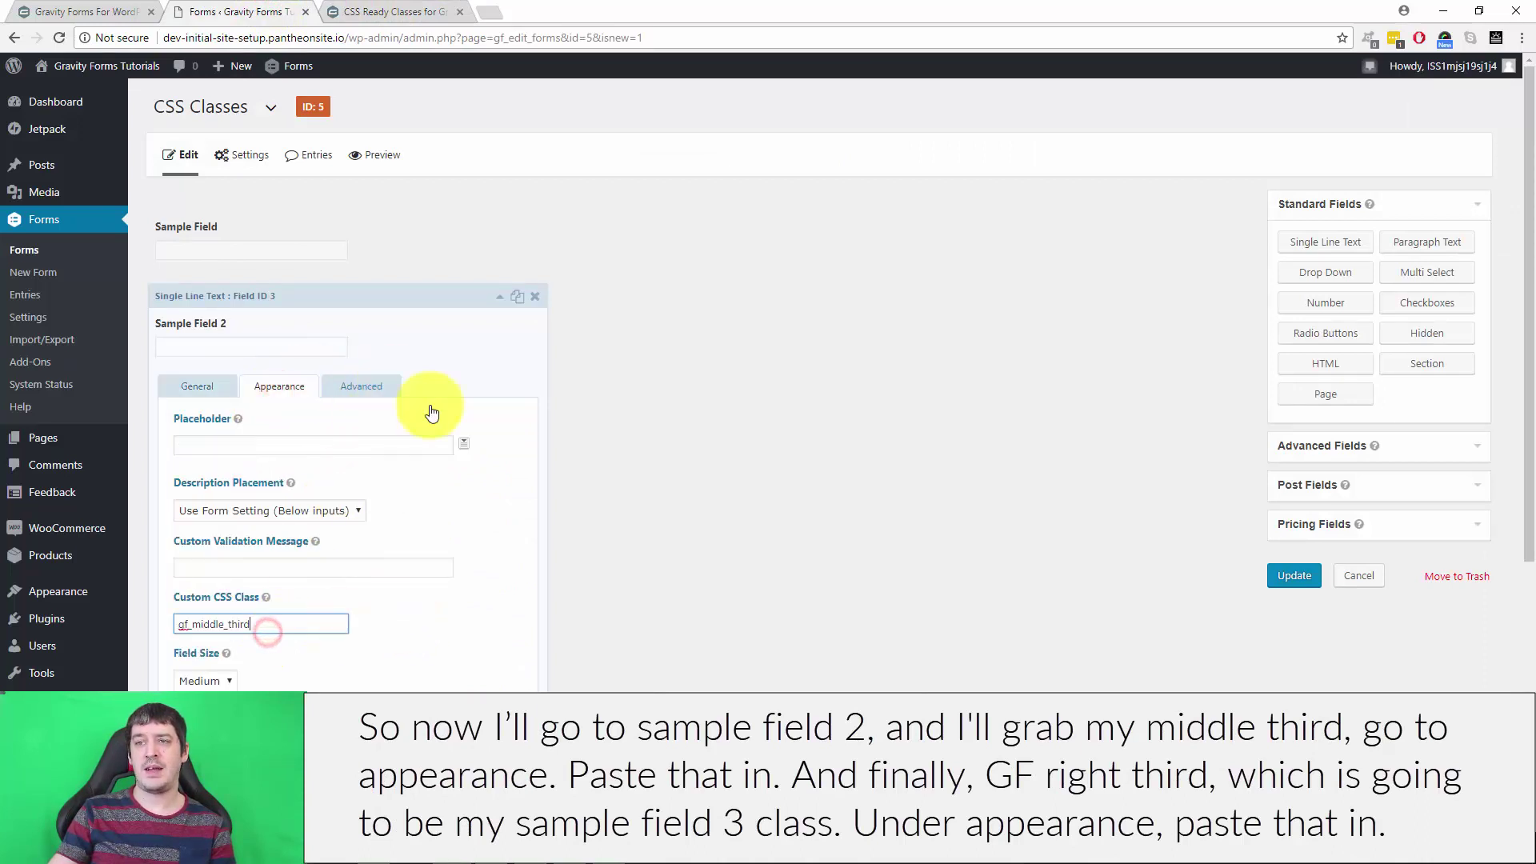
left_click(497, 299)
Step: Copy gf_right_third from the CSS Ready Classes article and paste it as the custom CSS class of Sample Field 3
left_click(394, 9)
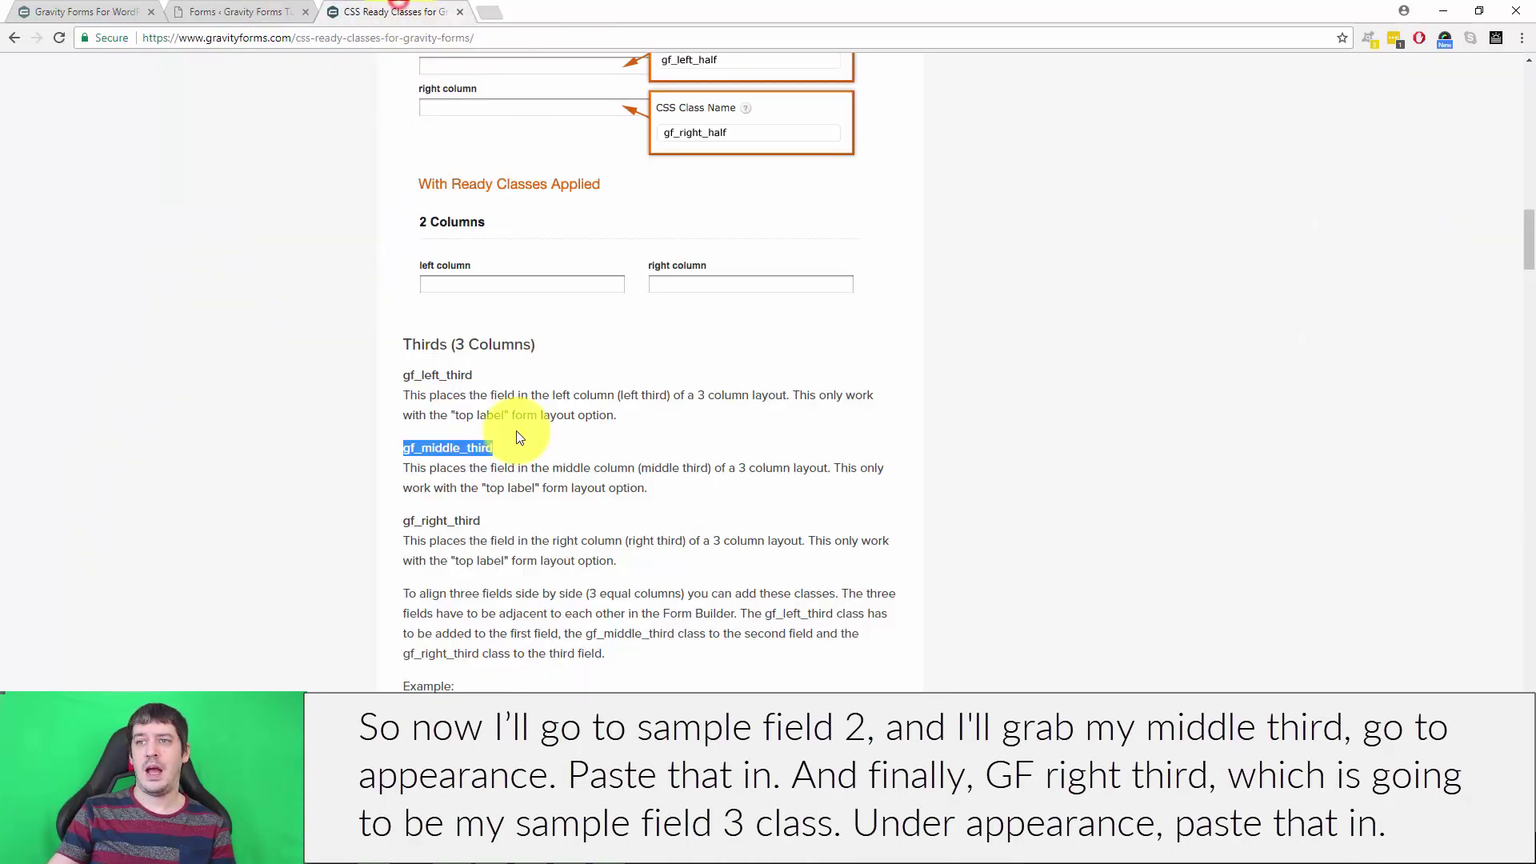
left_click_drag(402, 520, 506, 524)
key("ctrl+c")
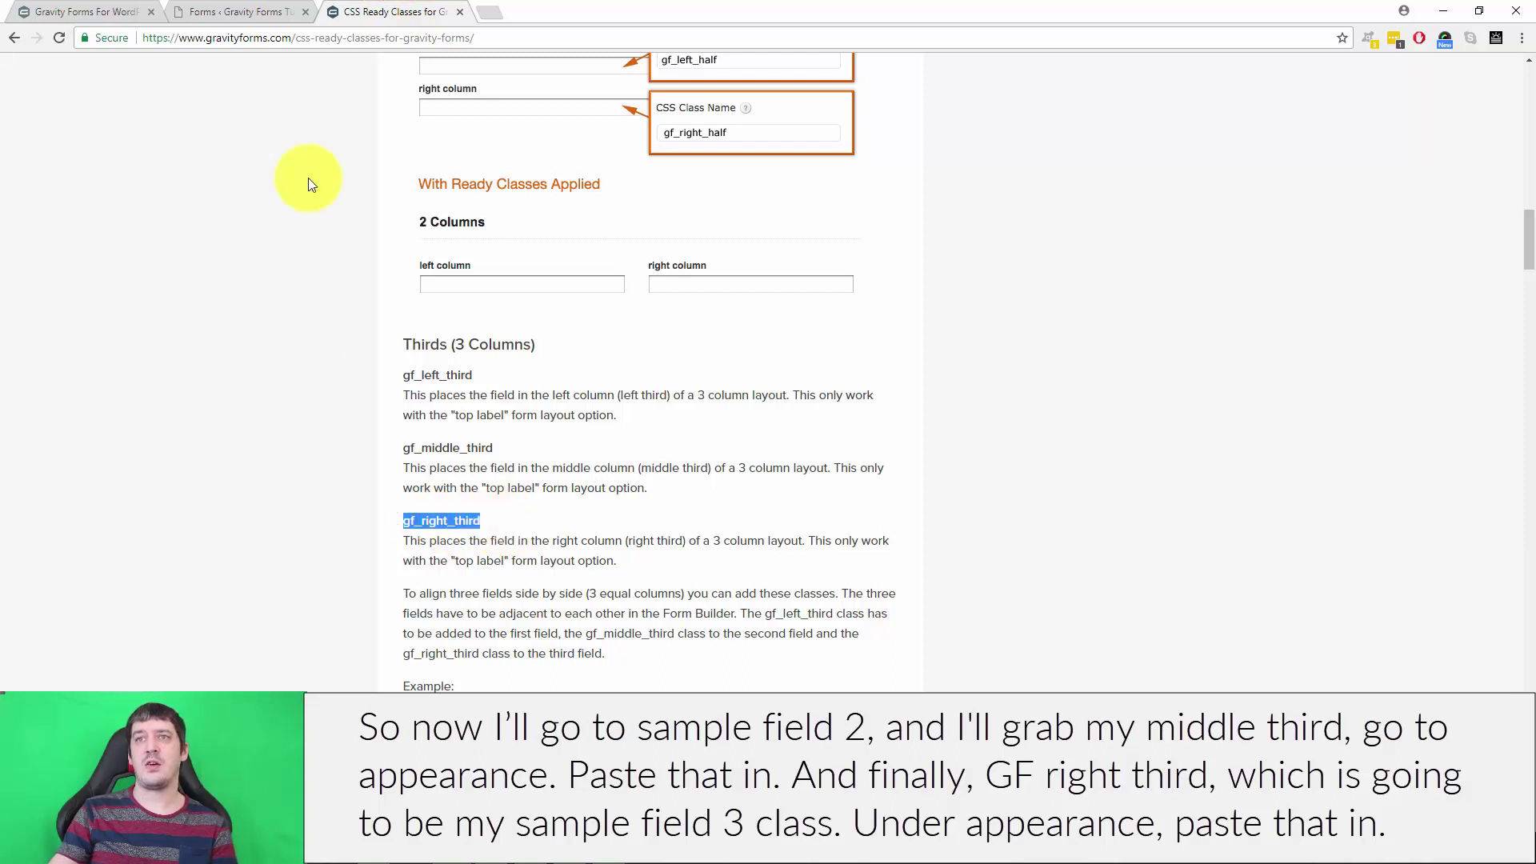
left_click(240, 11)
left_click(237, 454)
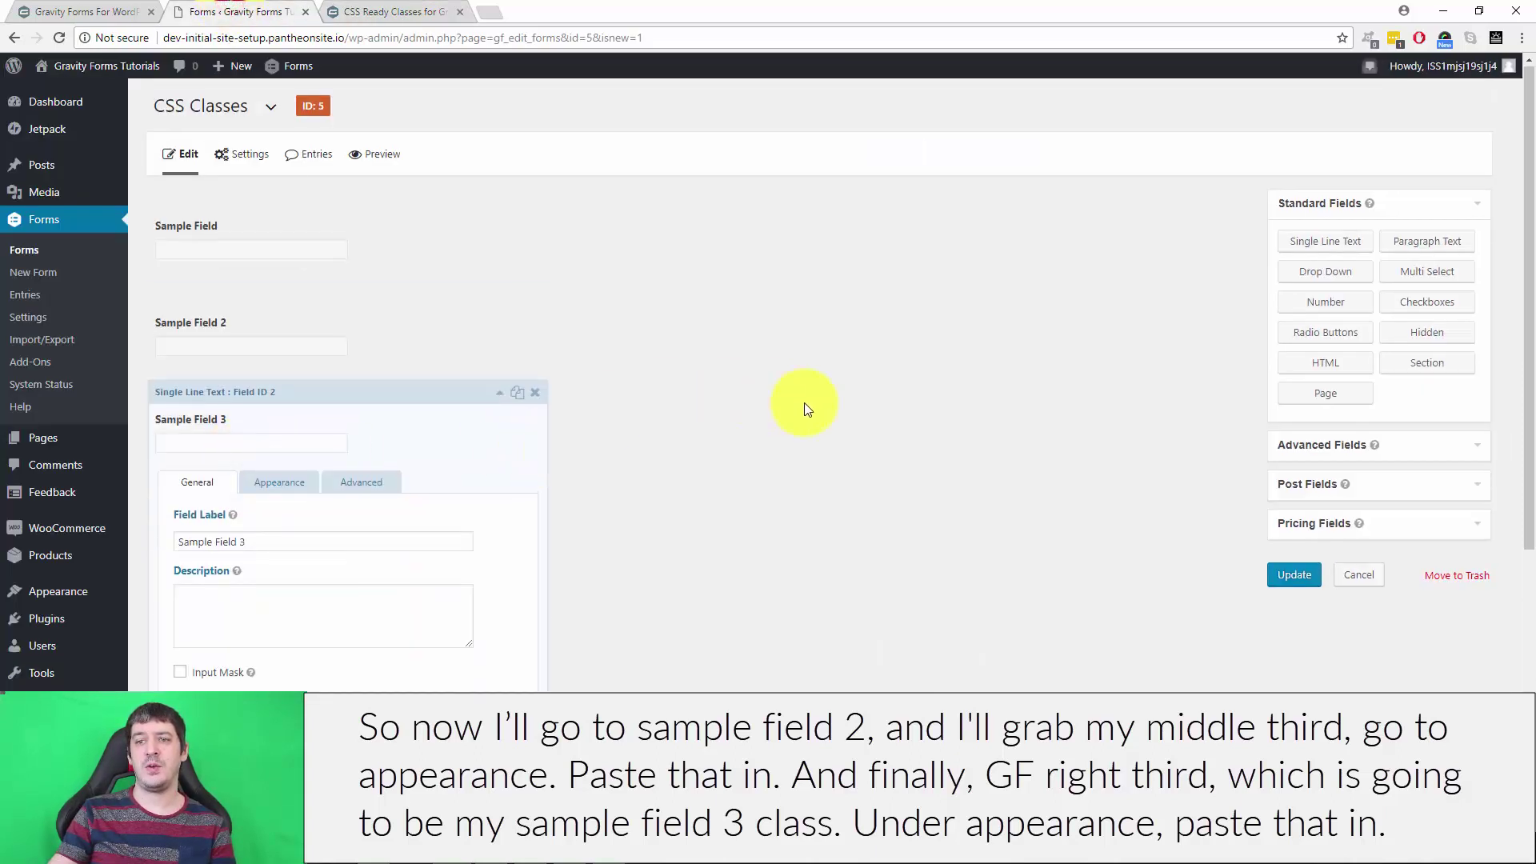
scroll(806, 408, "down", 2)
left_click(272, 323)
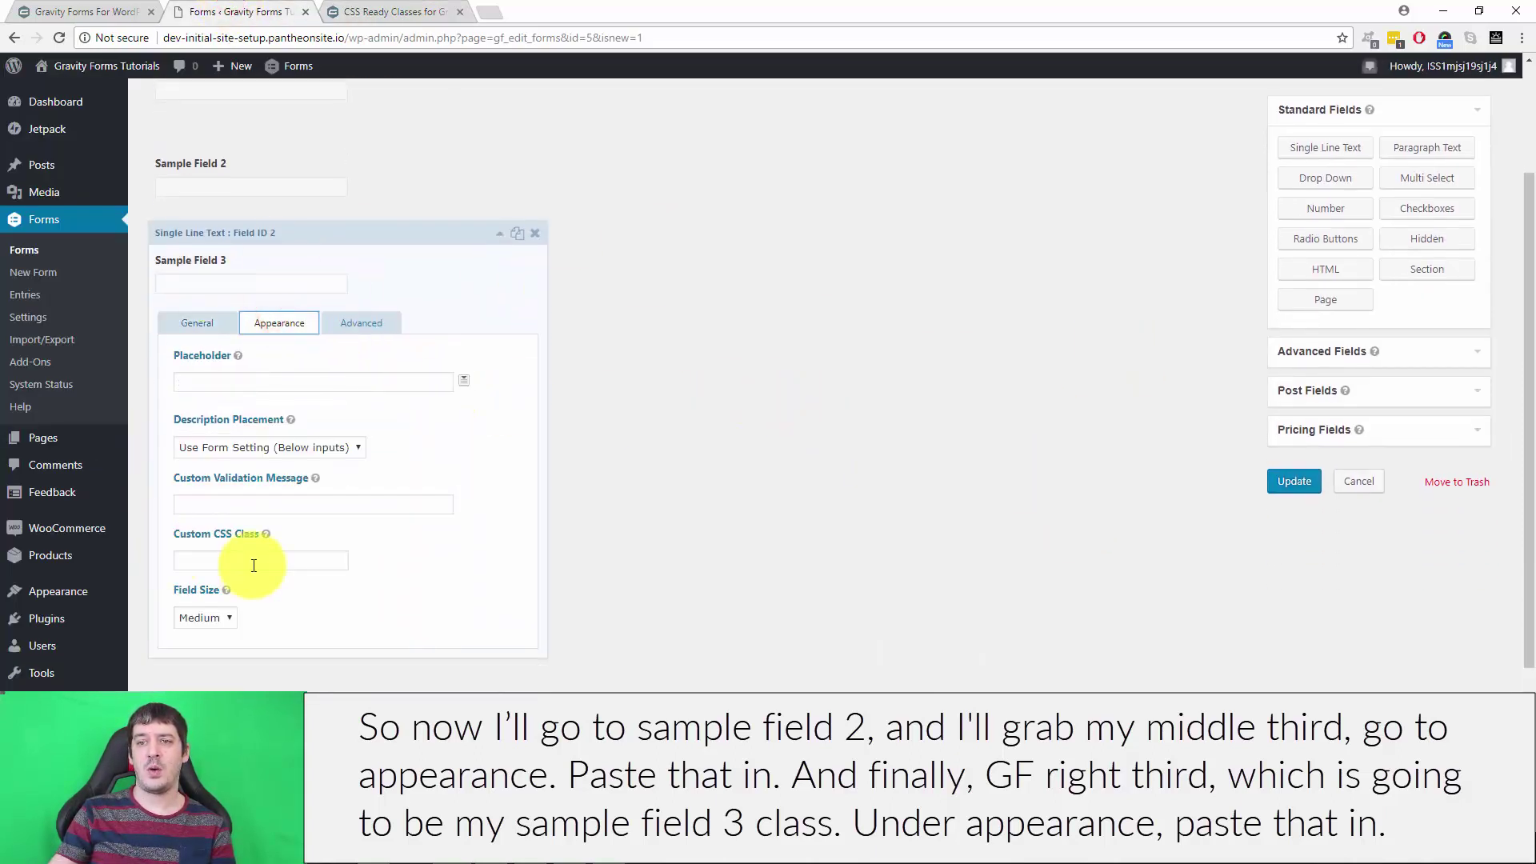
left_click(249, 561)
key("ctrl+v")
left_click(499, 233)
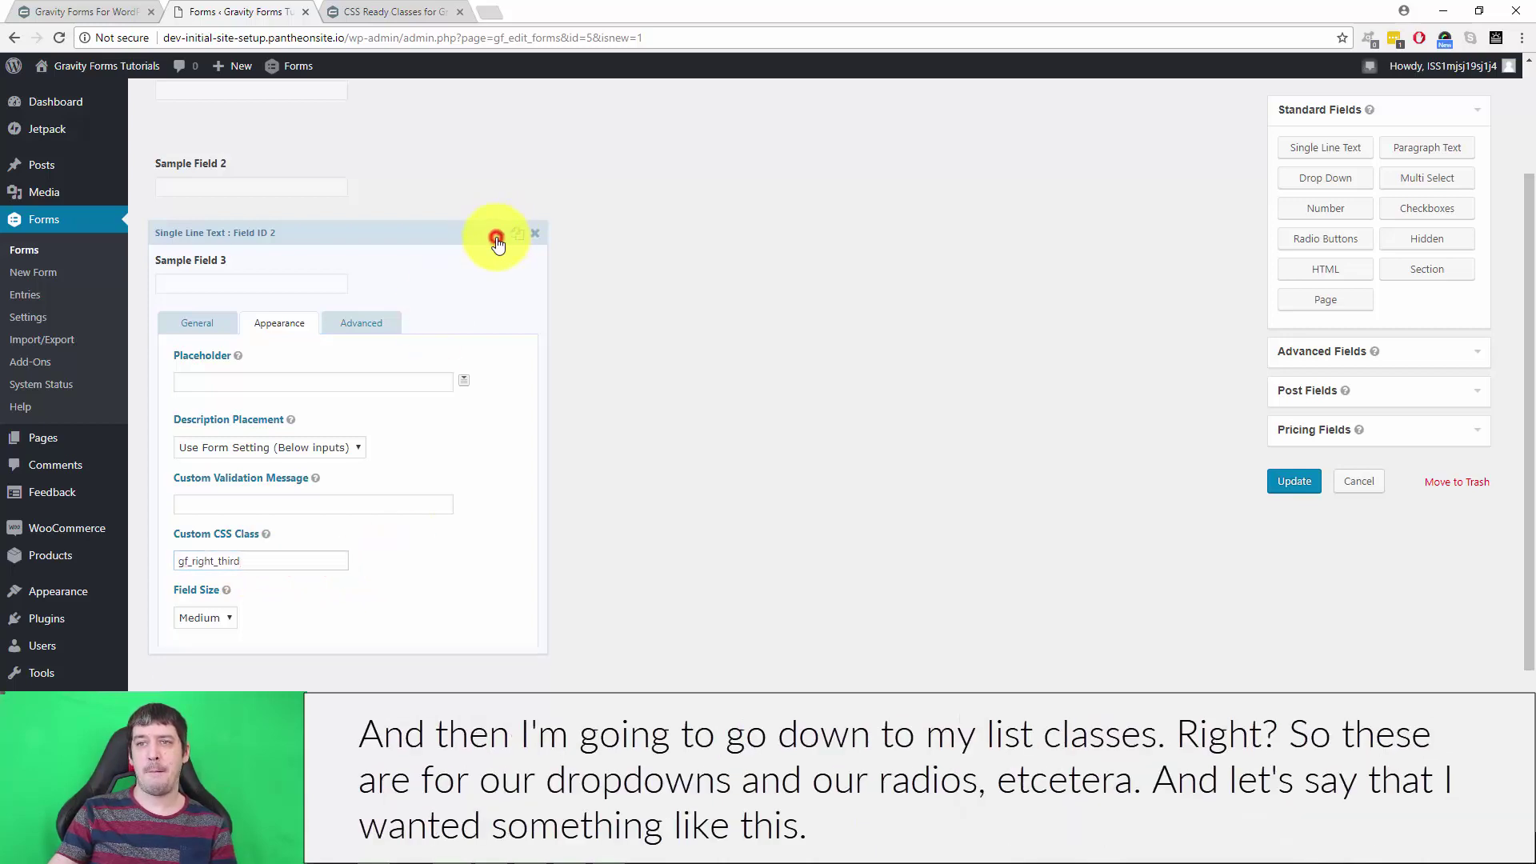
Step: Find the List Classes section in the CSS Ready Classes article and copy the class name gf_list_3col
left_click(400, 12)
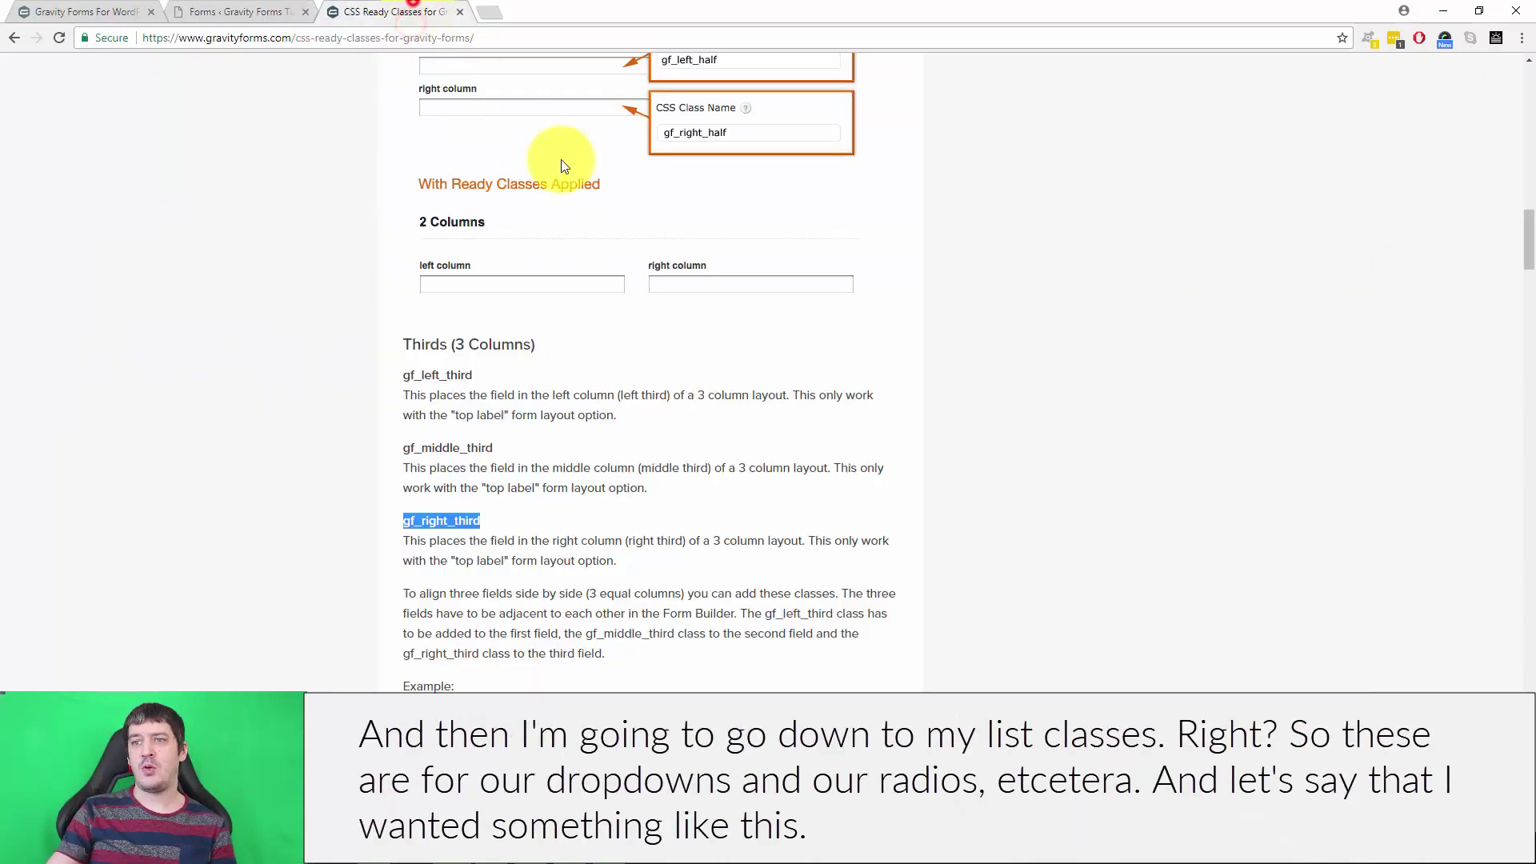
scroll(641, 352, "down", 8)
scroll(655, 370, "down", 4)
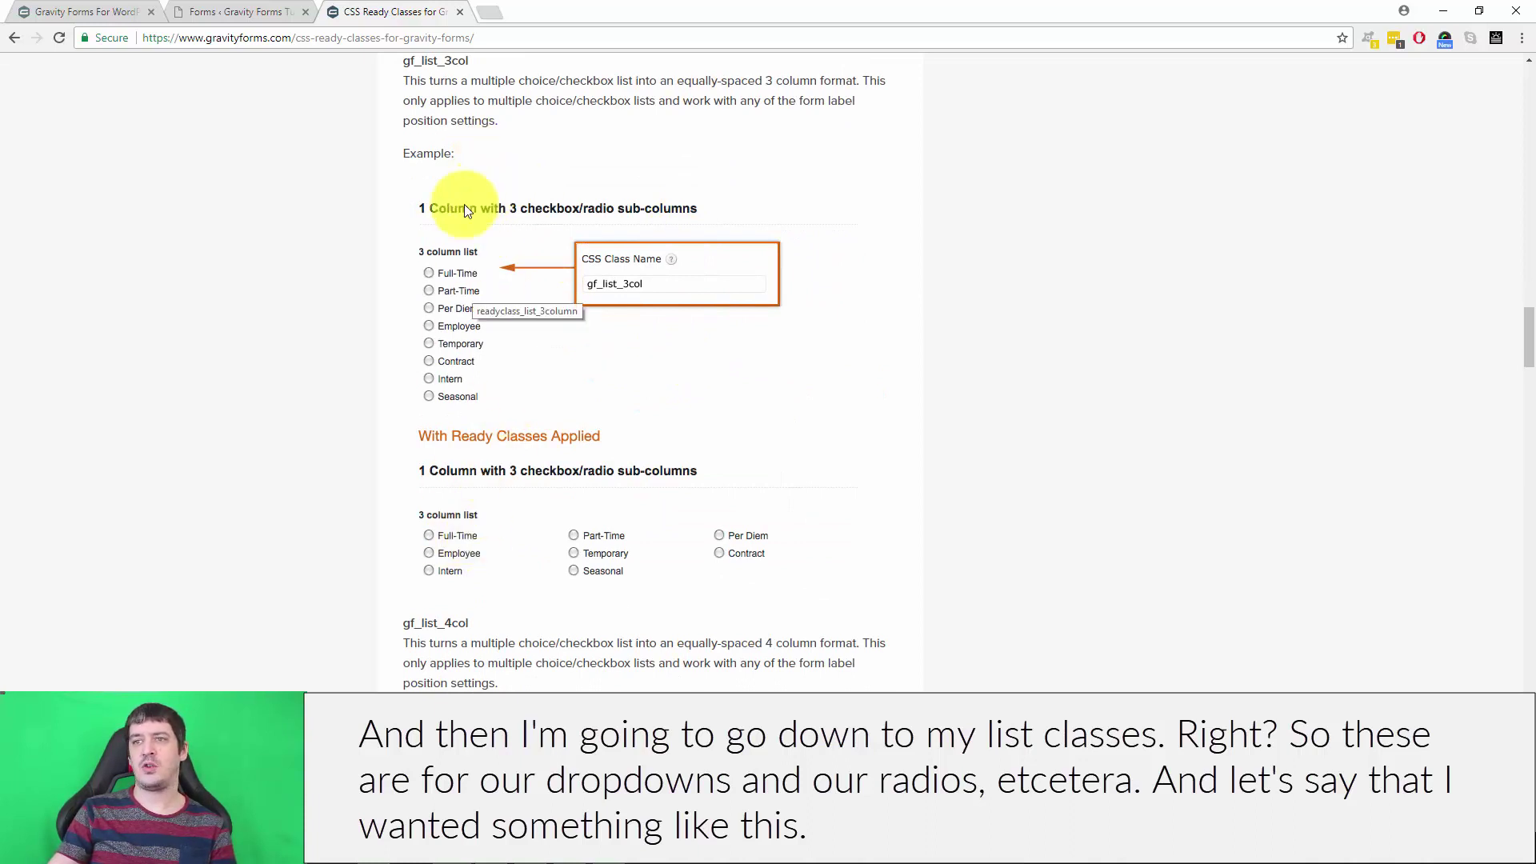
scroll(830, 371, "up", 1)
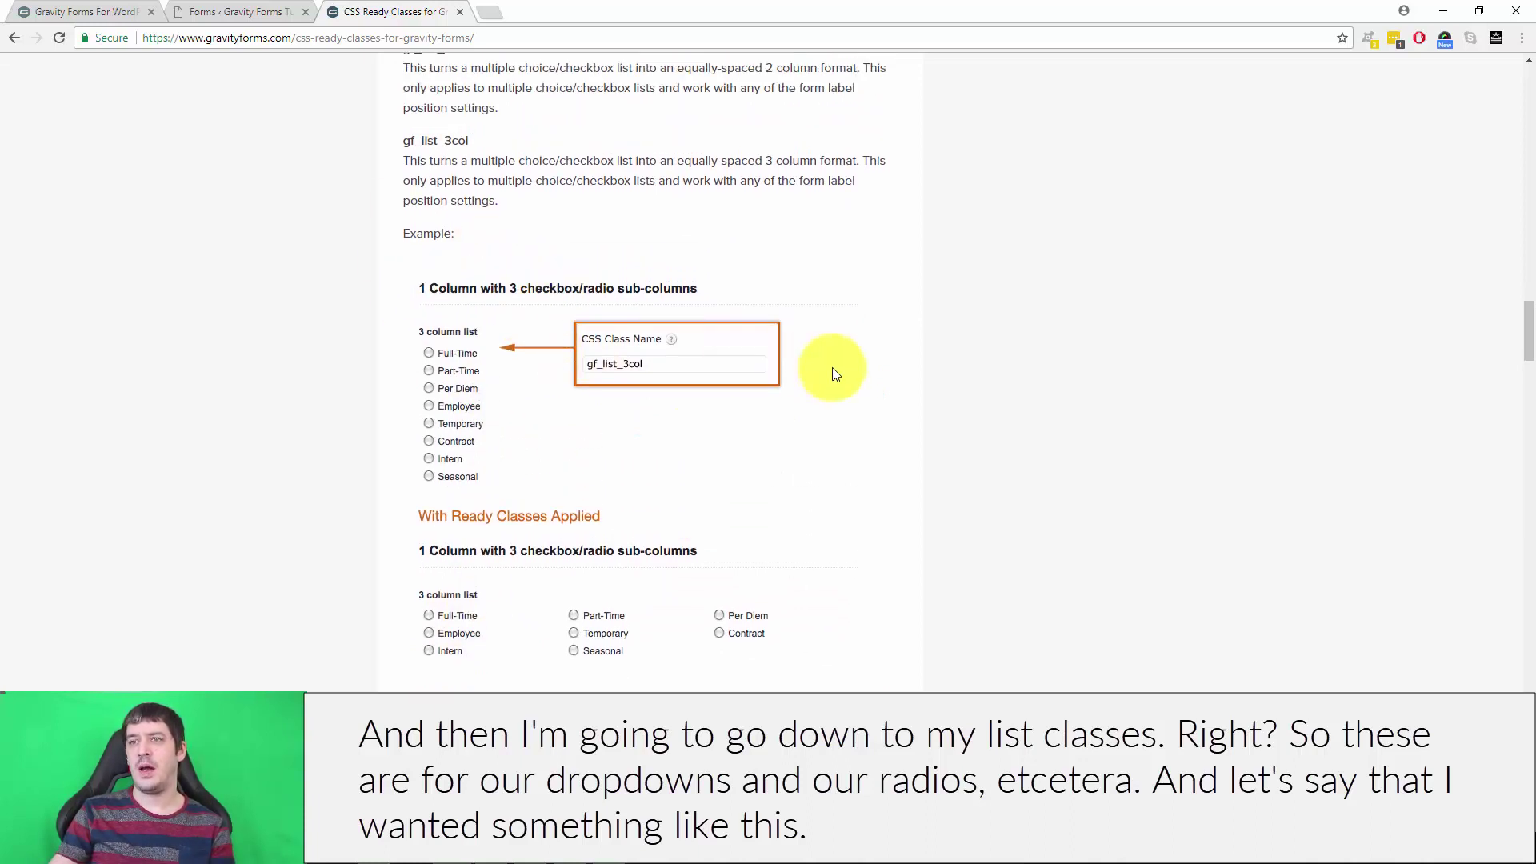
scroll(834, 370, "down", 3)
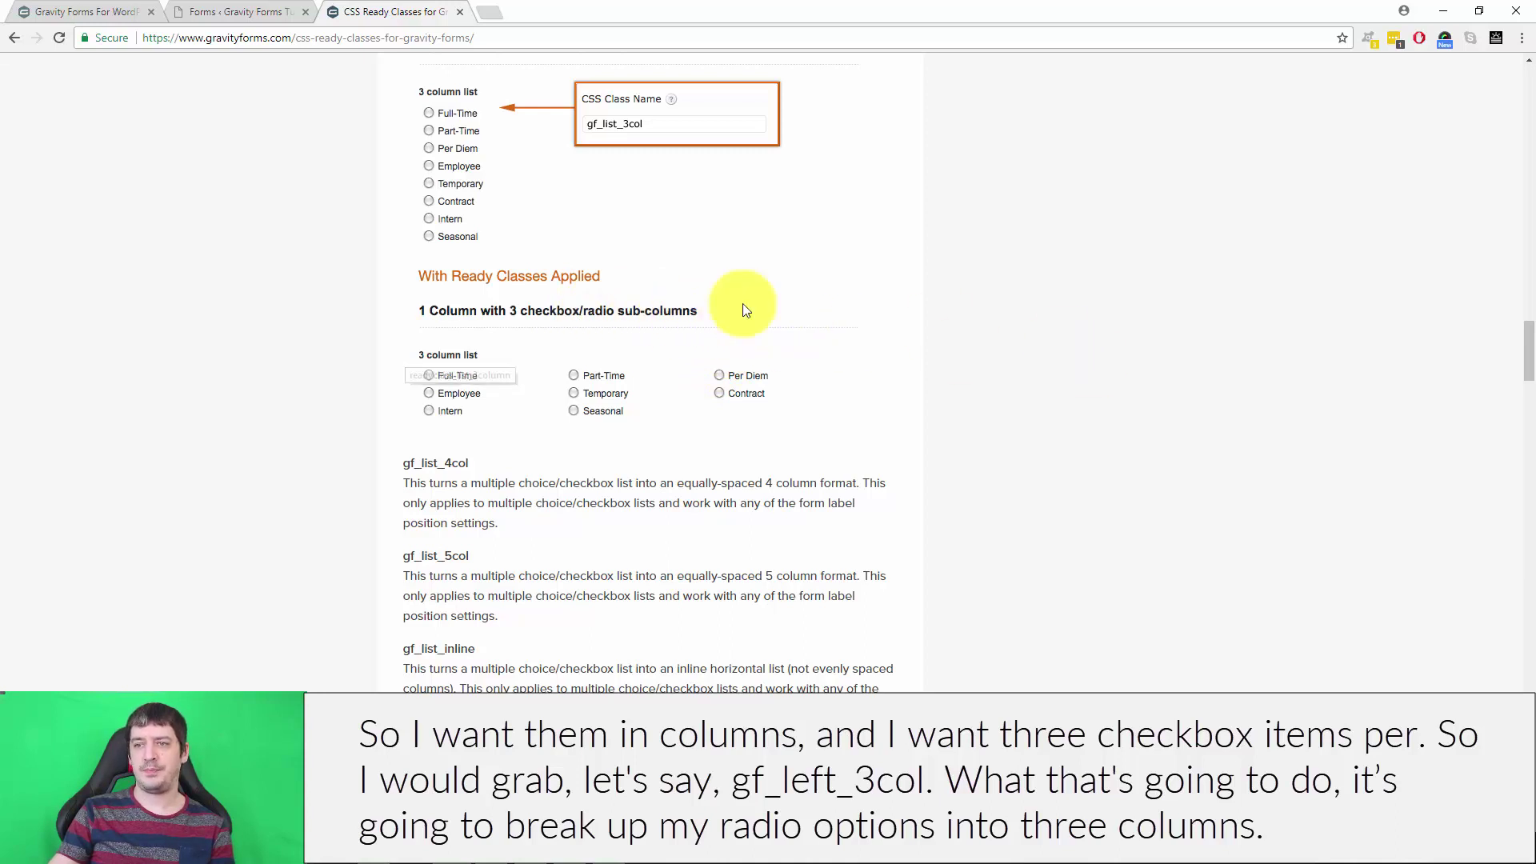
scroll(743, 304, "up", 5)
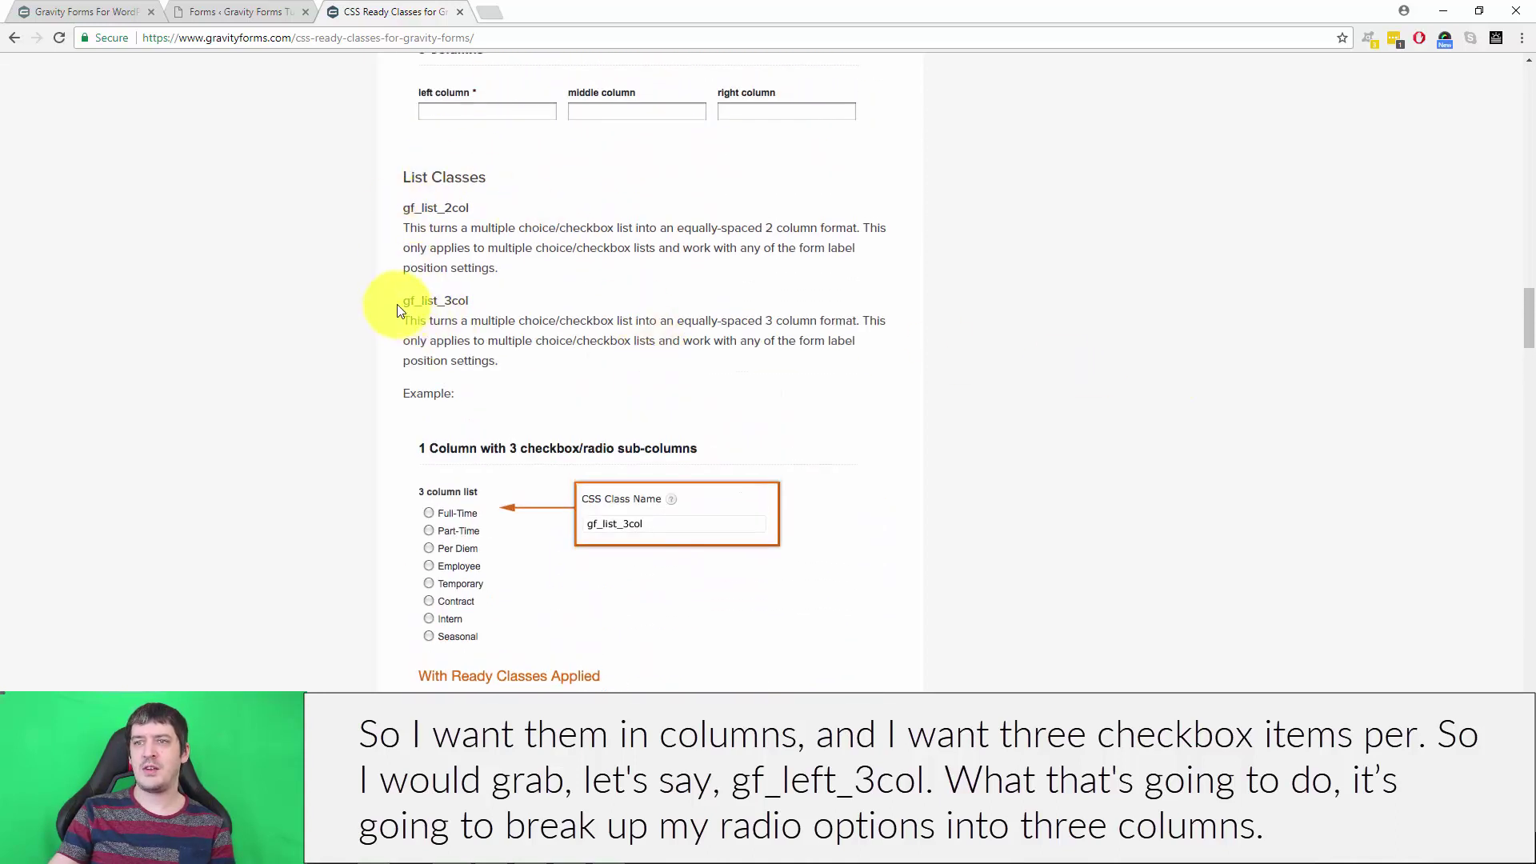
left_click_drag(403, 302, 486, 306)
key("ctrl+c")
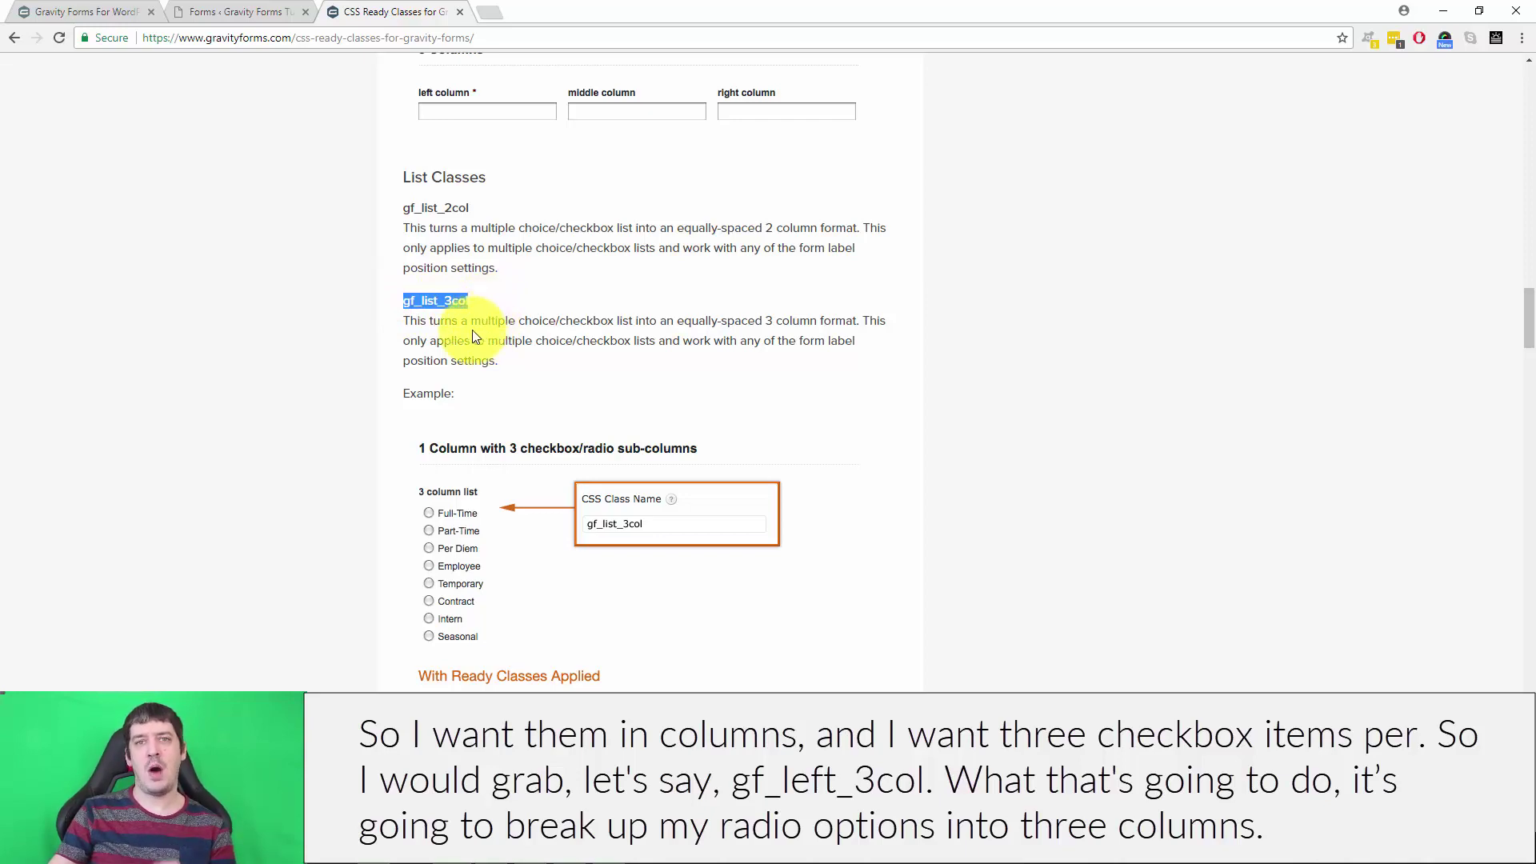
Step: Paste gf_list_3col as the custom CSS class of the Radio Buttons field in the CSS Classes form and update the form
left_click(195, 8)
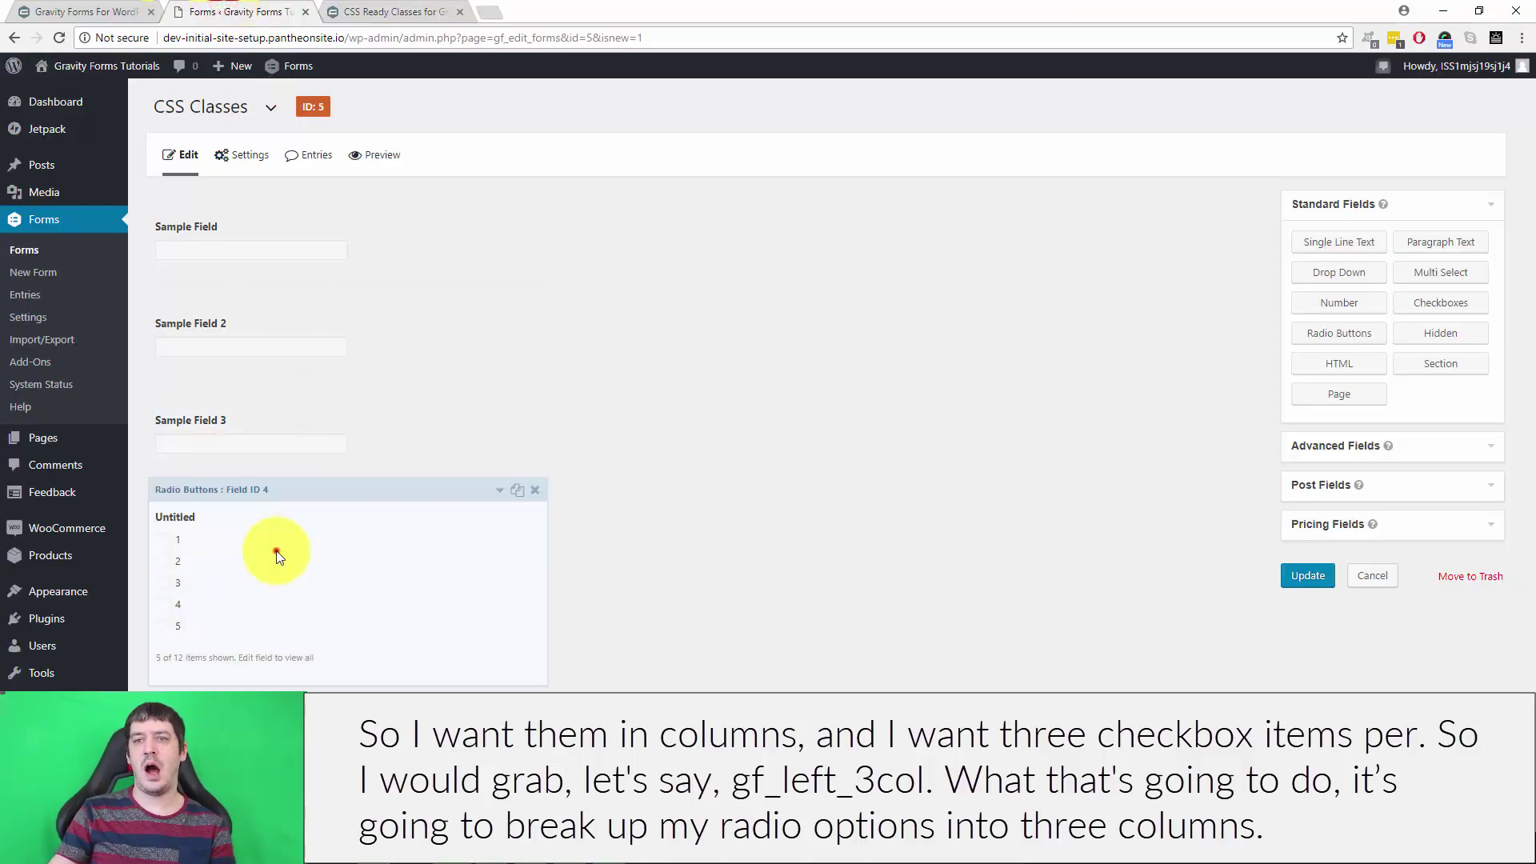
left_click(440, 514)
left_click(271, 162)
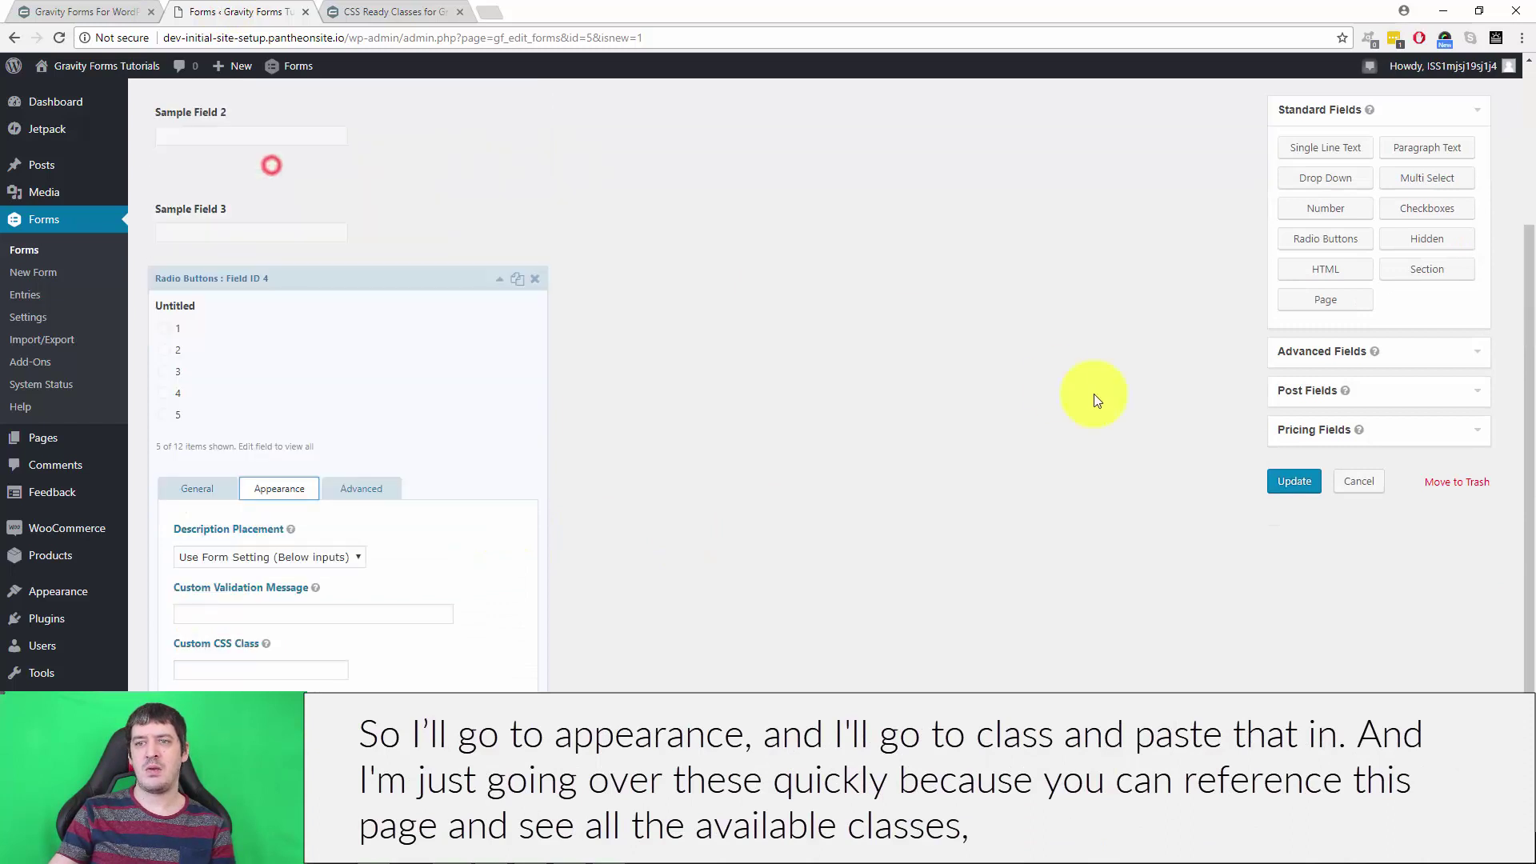
left_click(236, 674)
key("ctrl+v")
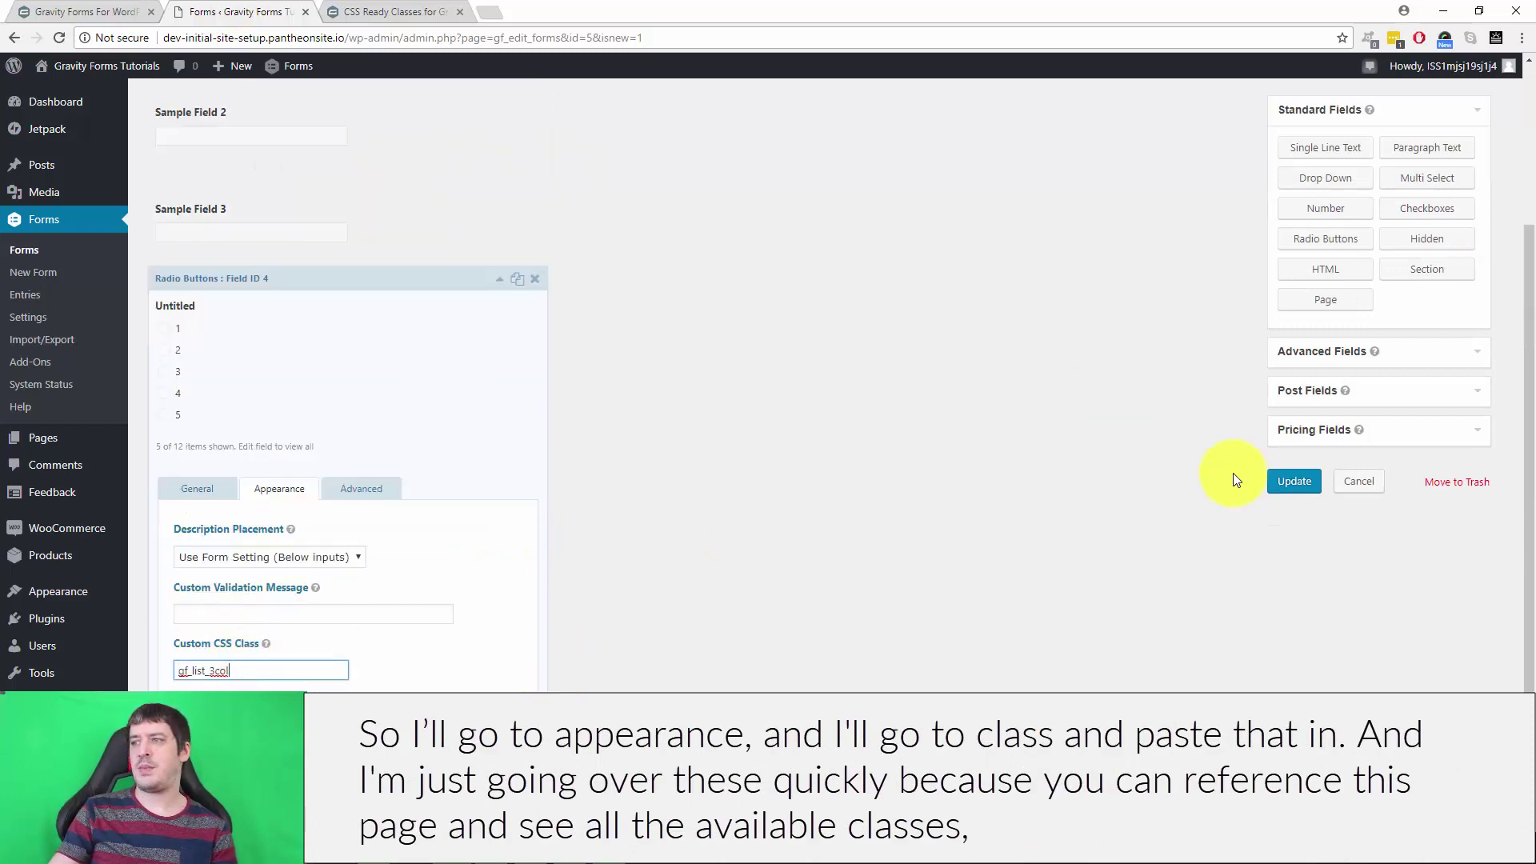
left_click(1292, 481)
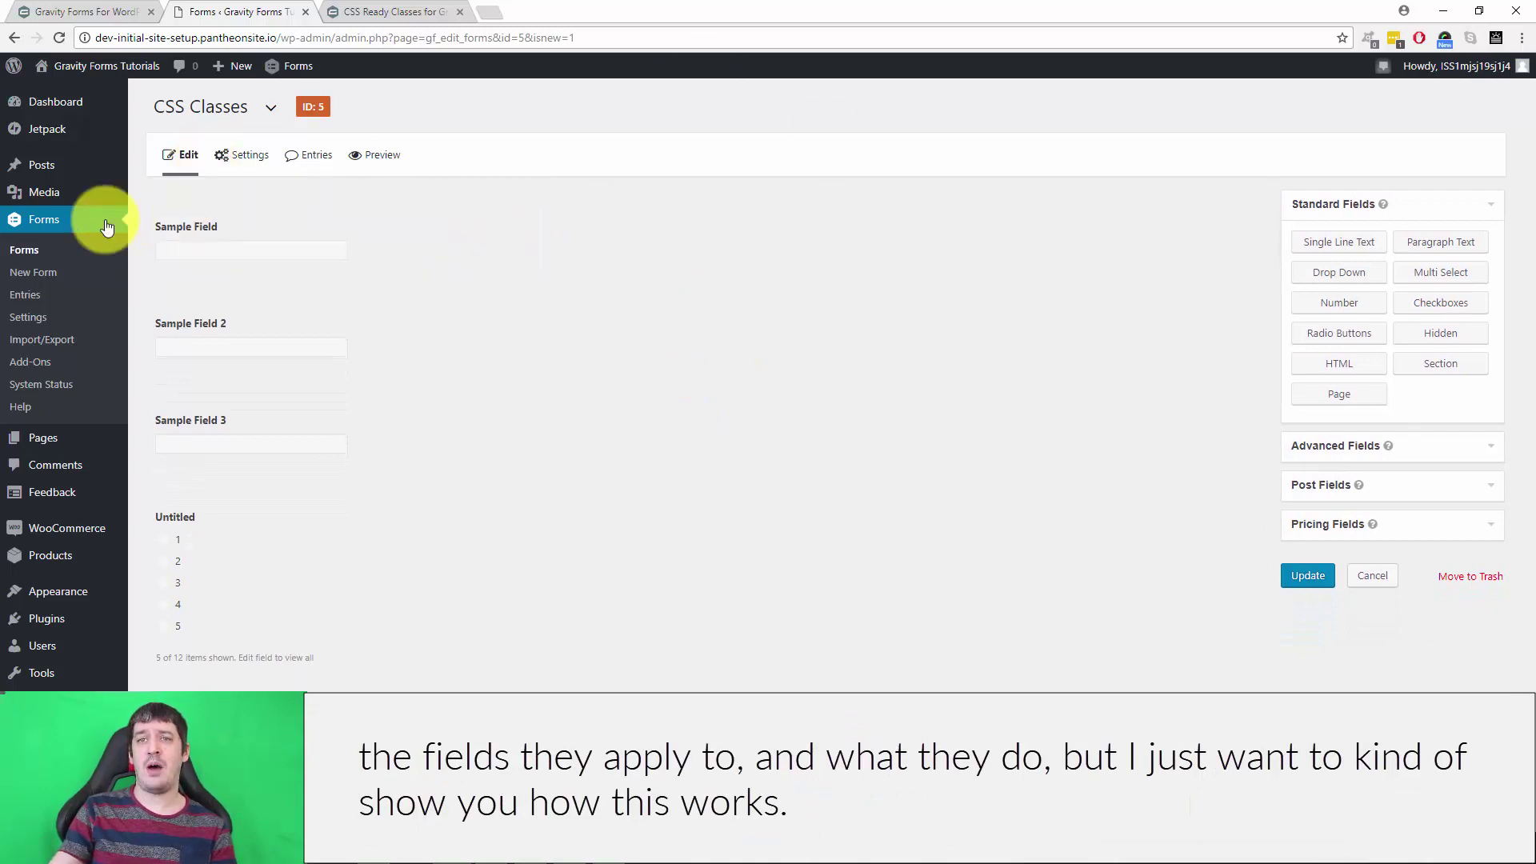
Step: Create a new WordPress page titled "Styled Form"
left_click(44, 438)
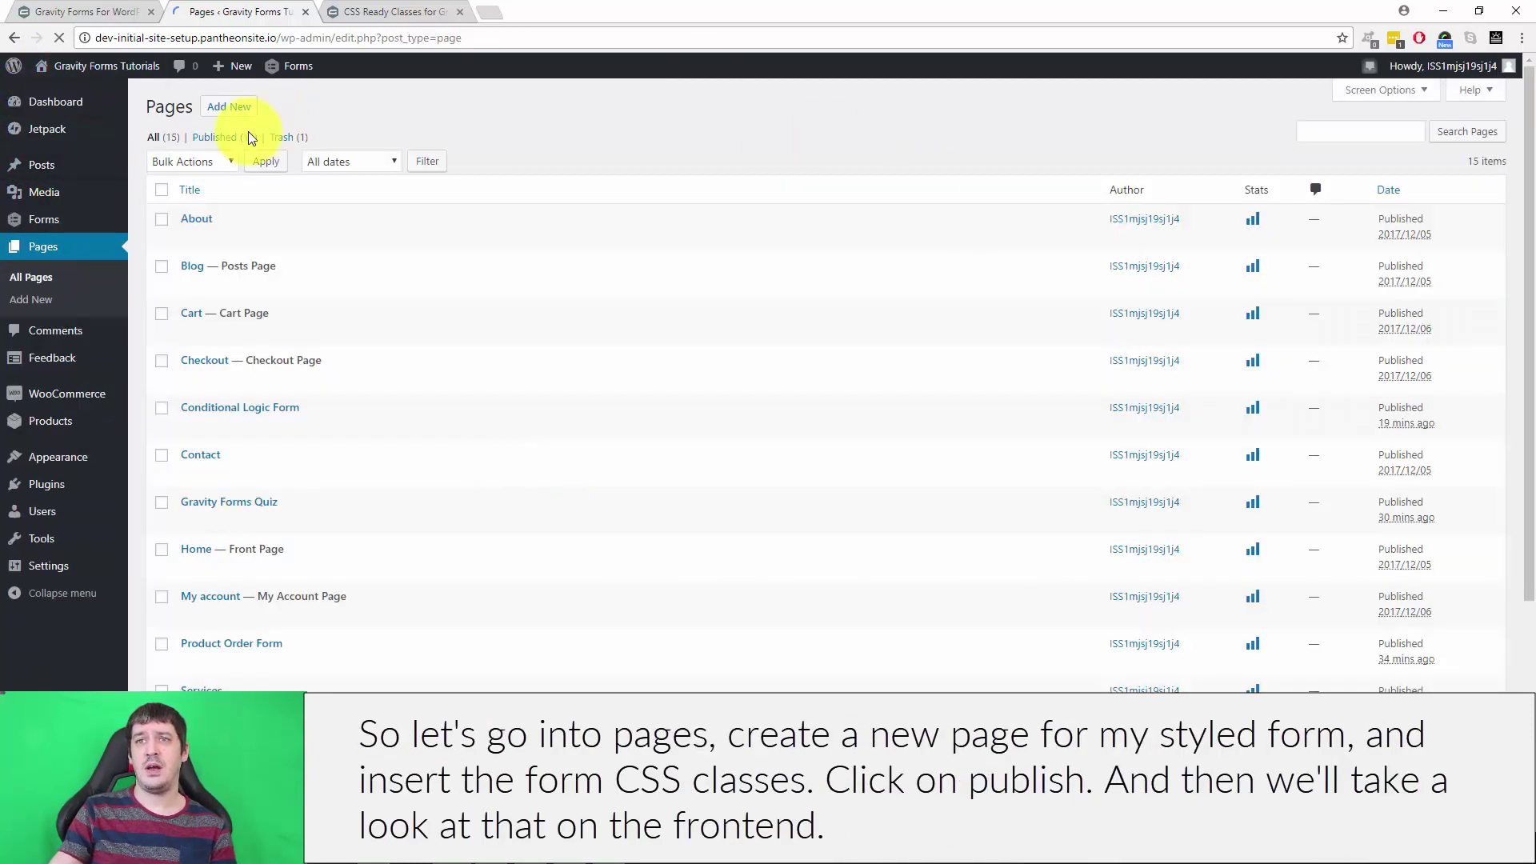
left_click(229, 106)
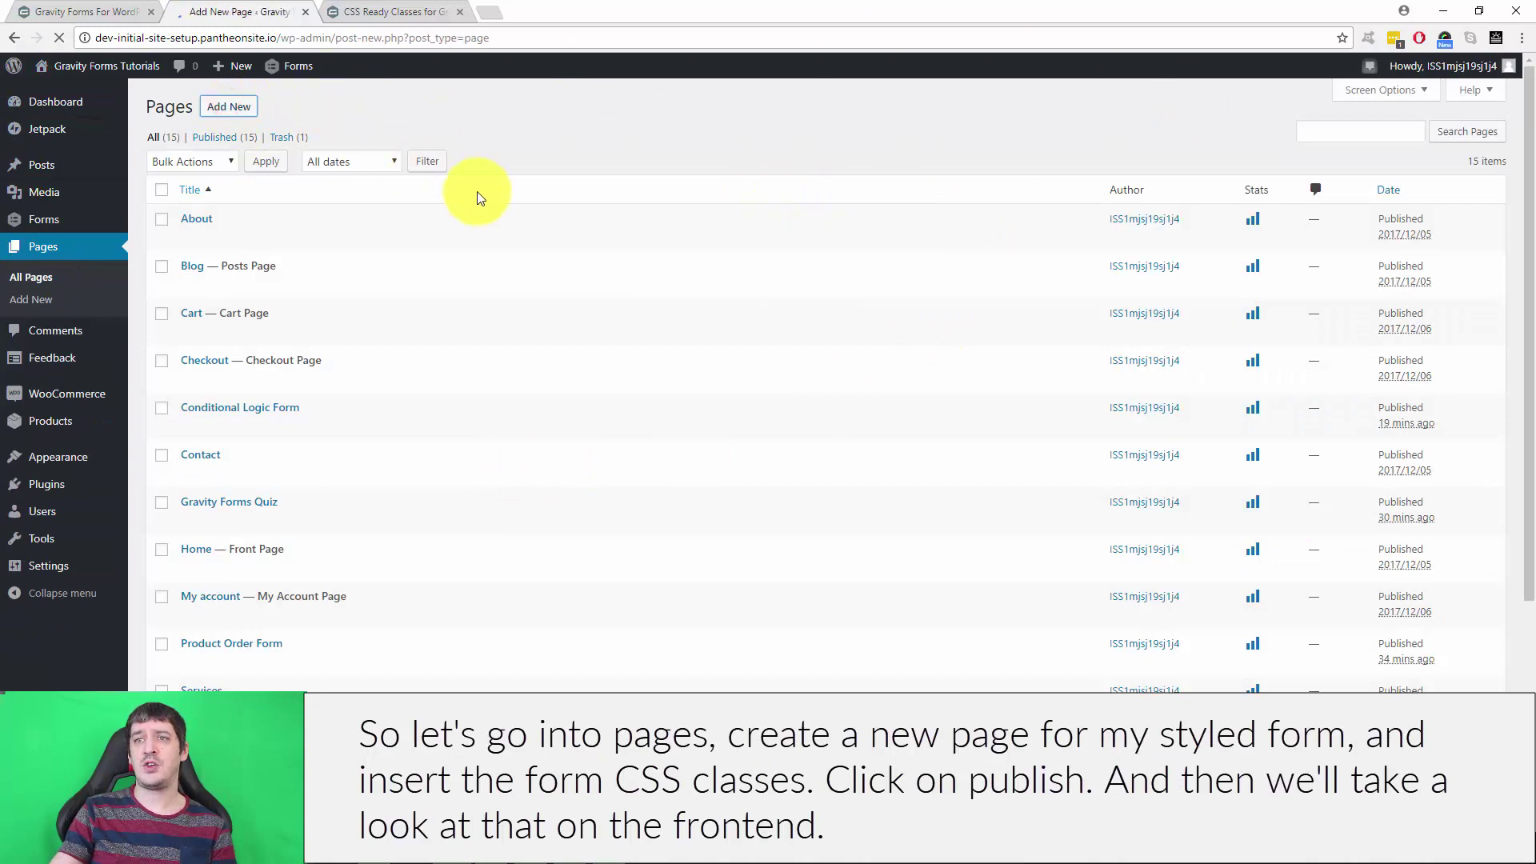
left_click(438, 142)
type("Styled Form")
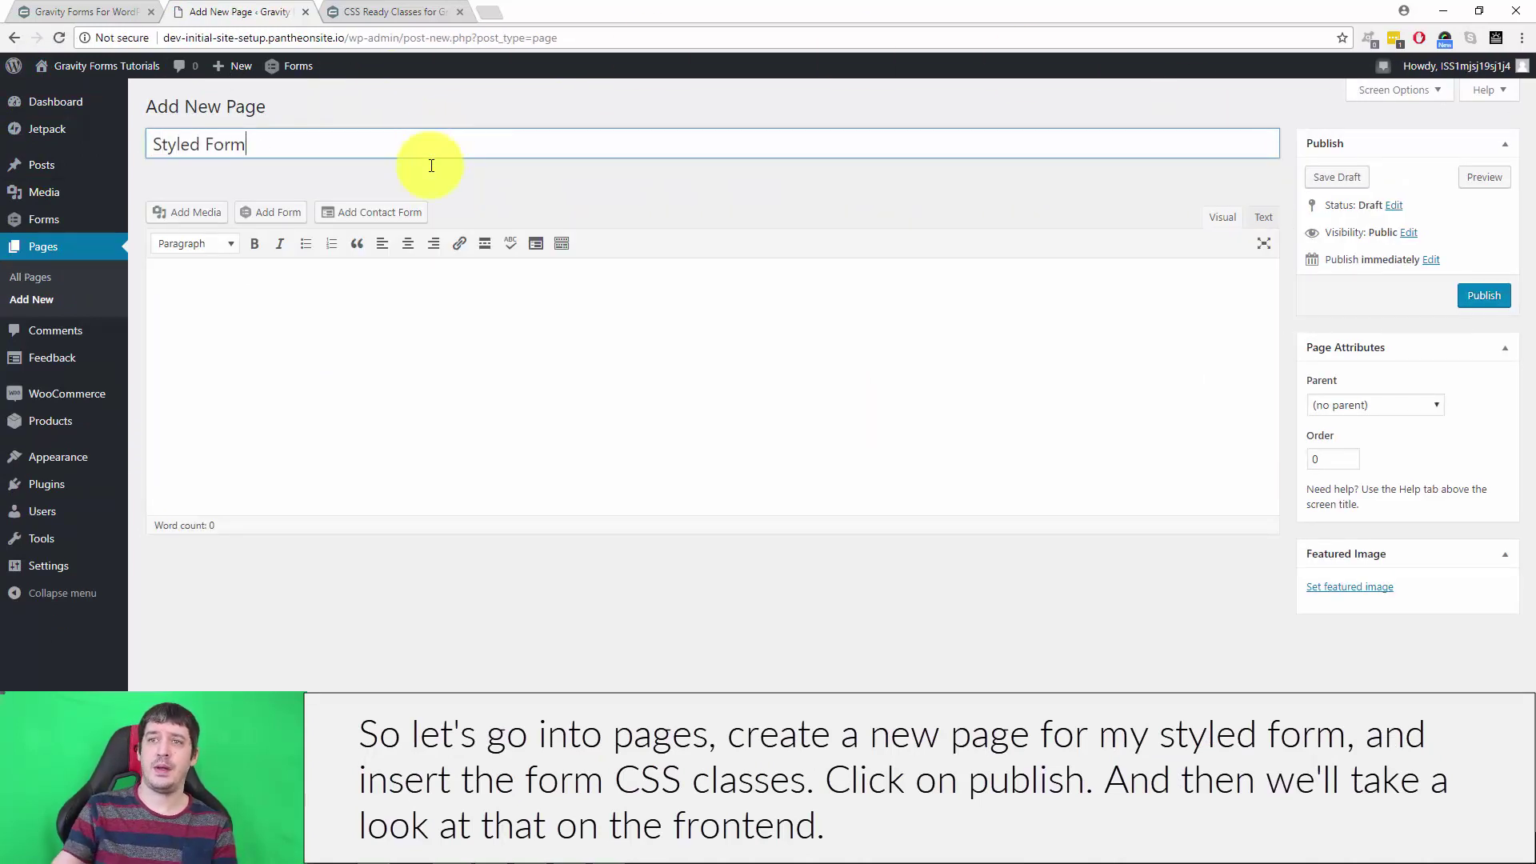
Step: Insert the CSS Classes form into the Styled Form page and publish the page
left_click(272, 212)
left_click(541, 219)
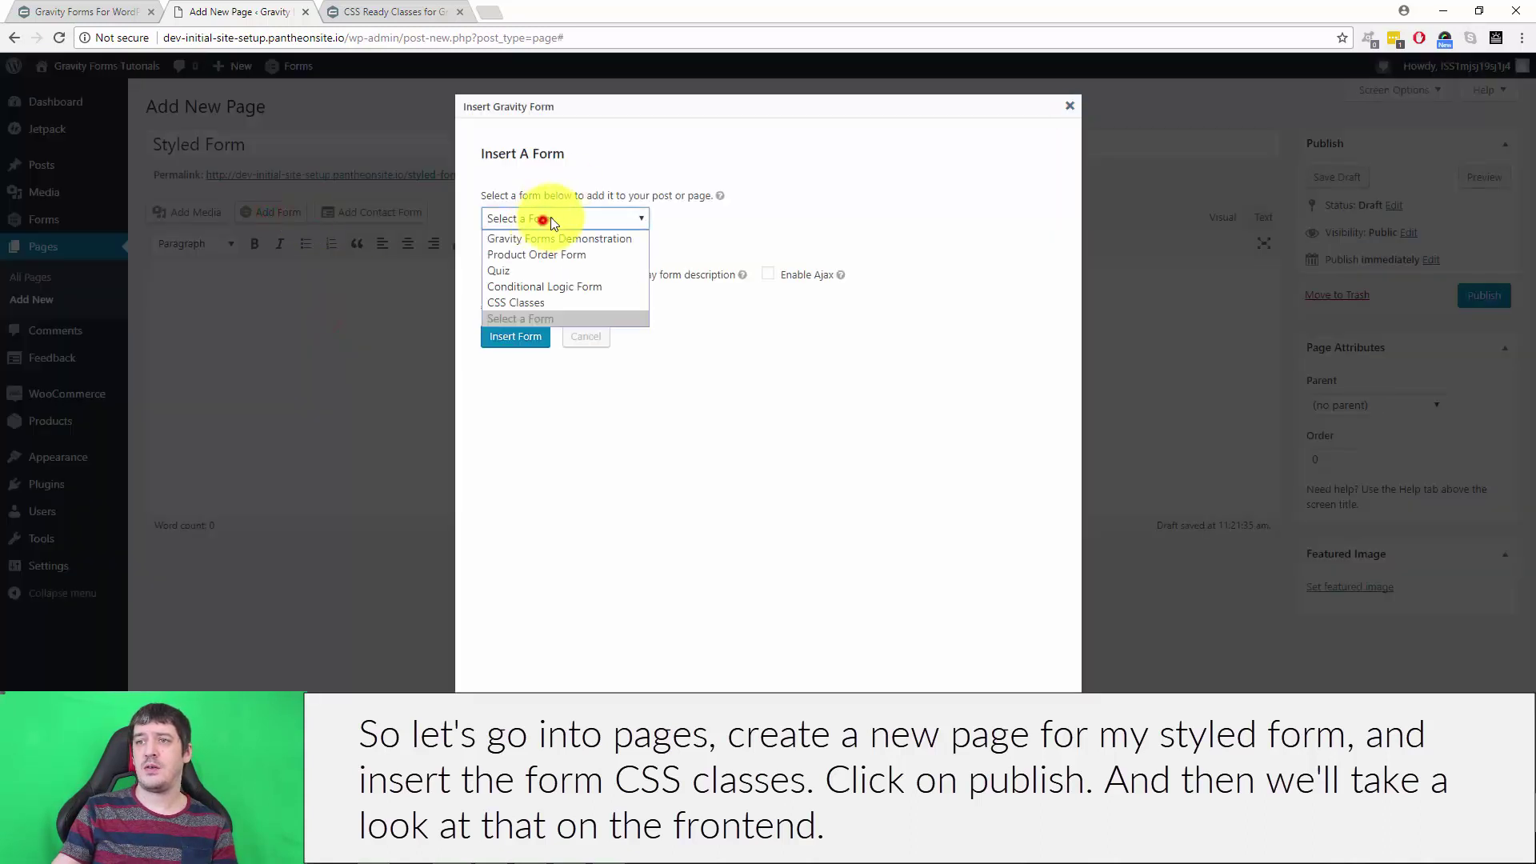
left_click(558, 302)
left_click(517, 336)
left_click(1489, 296)
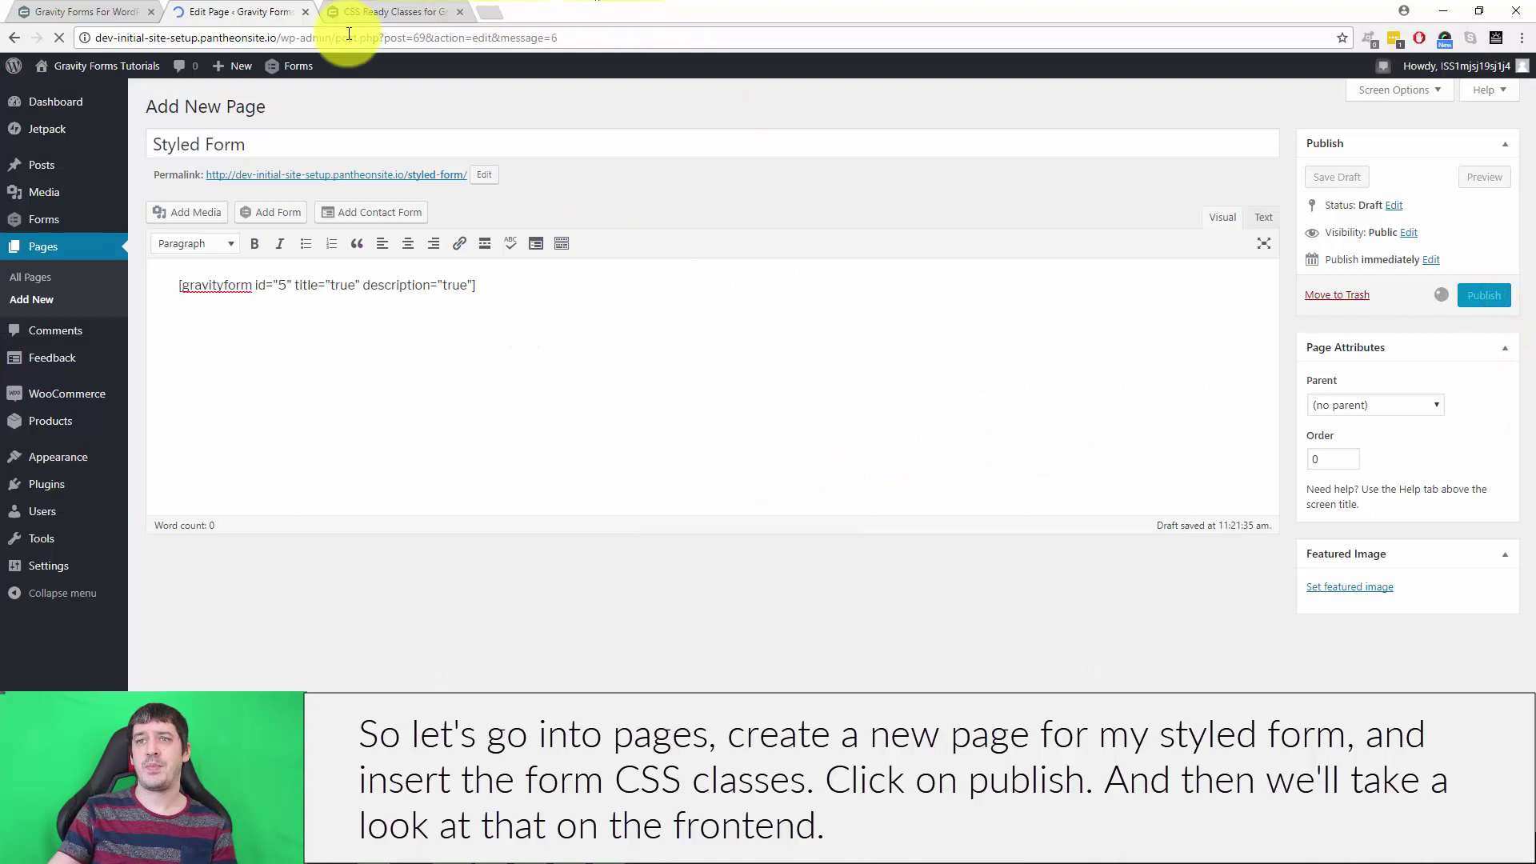
Step: Open the published Styled Form page in a new tab and check the layout of its three sample fields
right_click(302, 216)
left_click(325, 227)
left_click(368, 11)
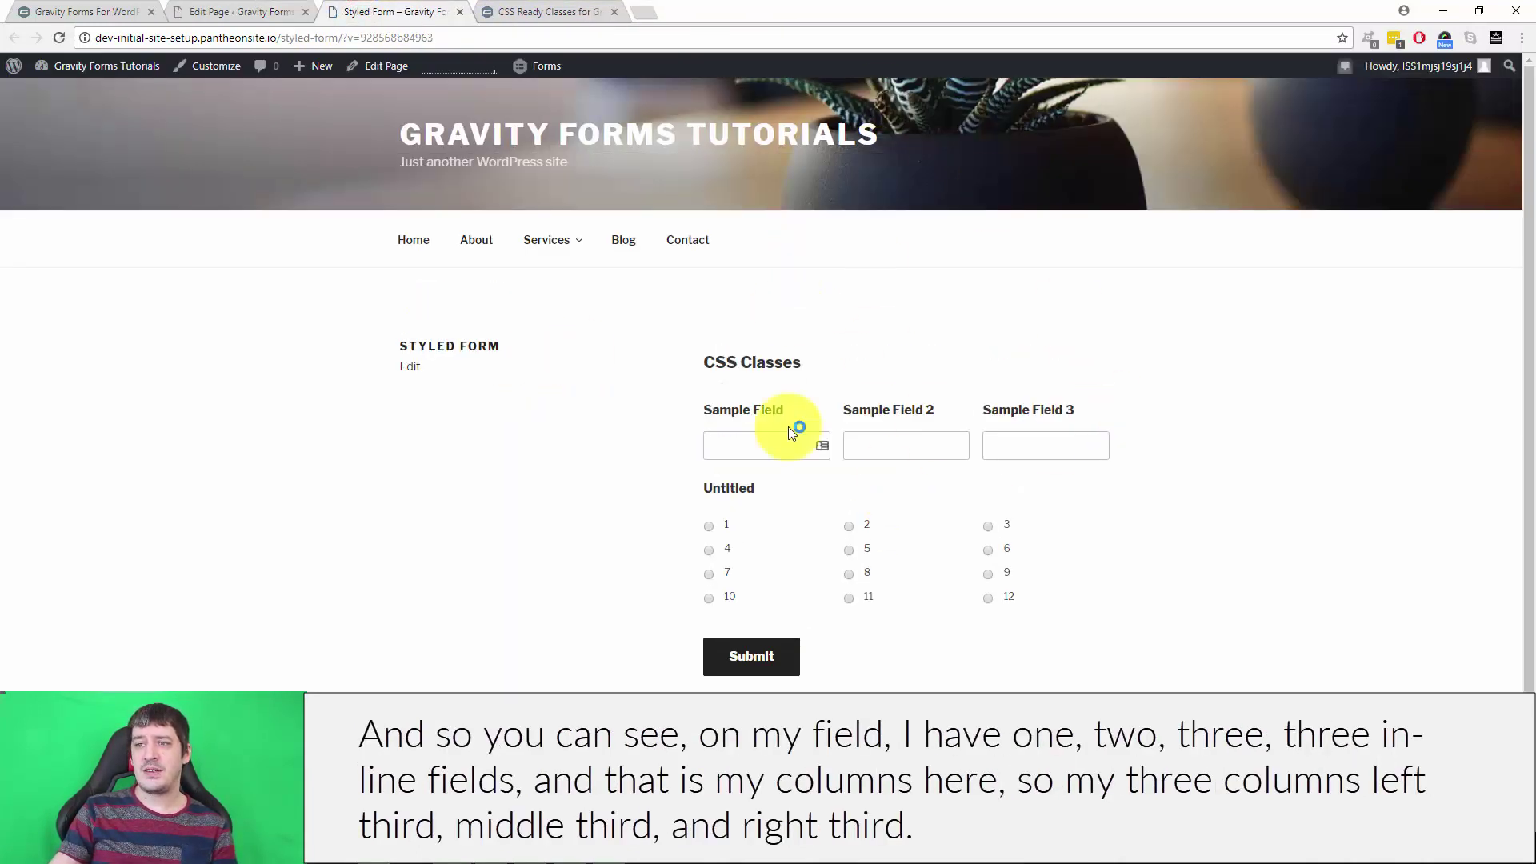
left_click(756, 443)
left_click(889, 440)
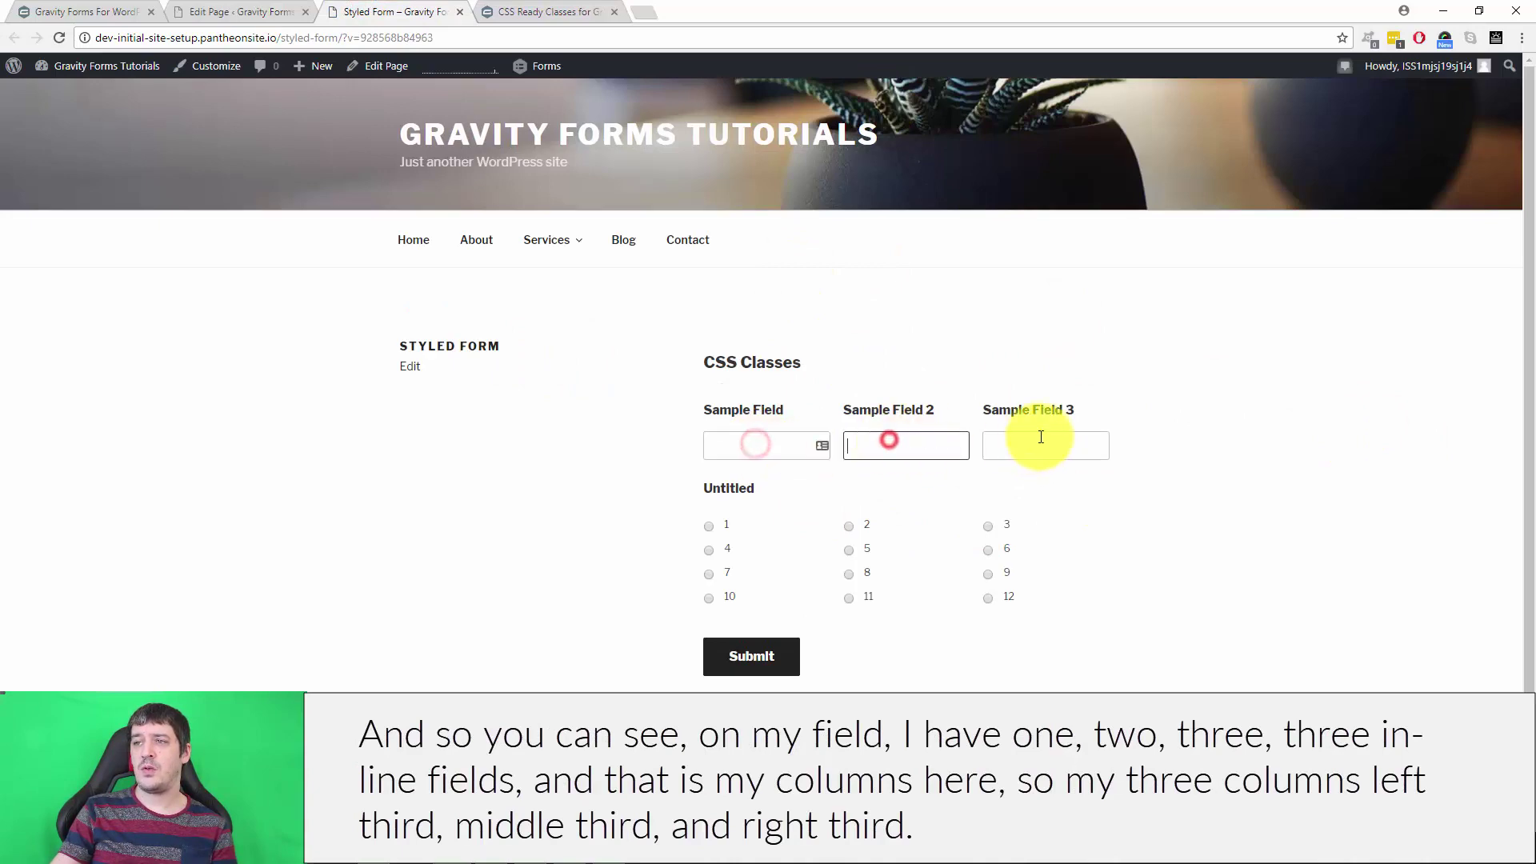
left_click(1041, 437)
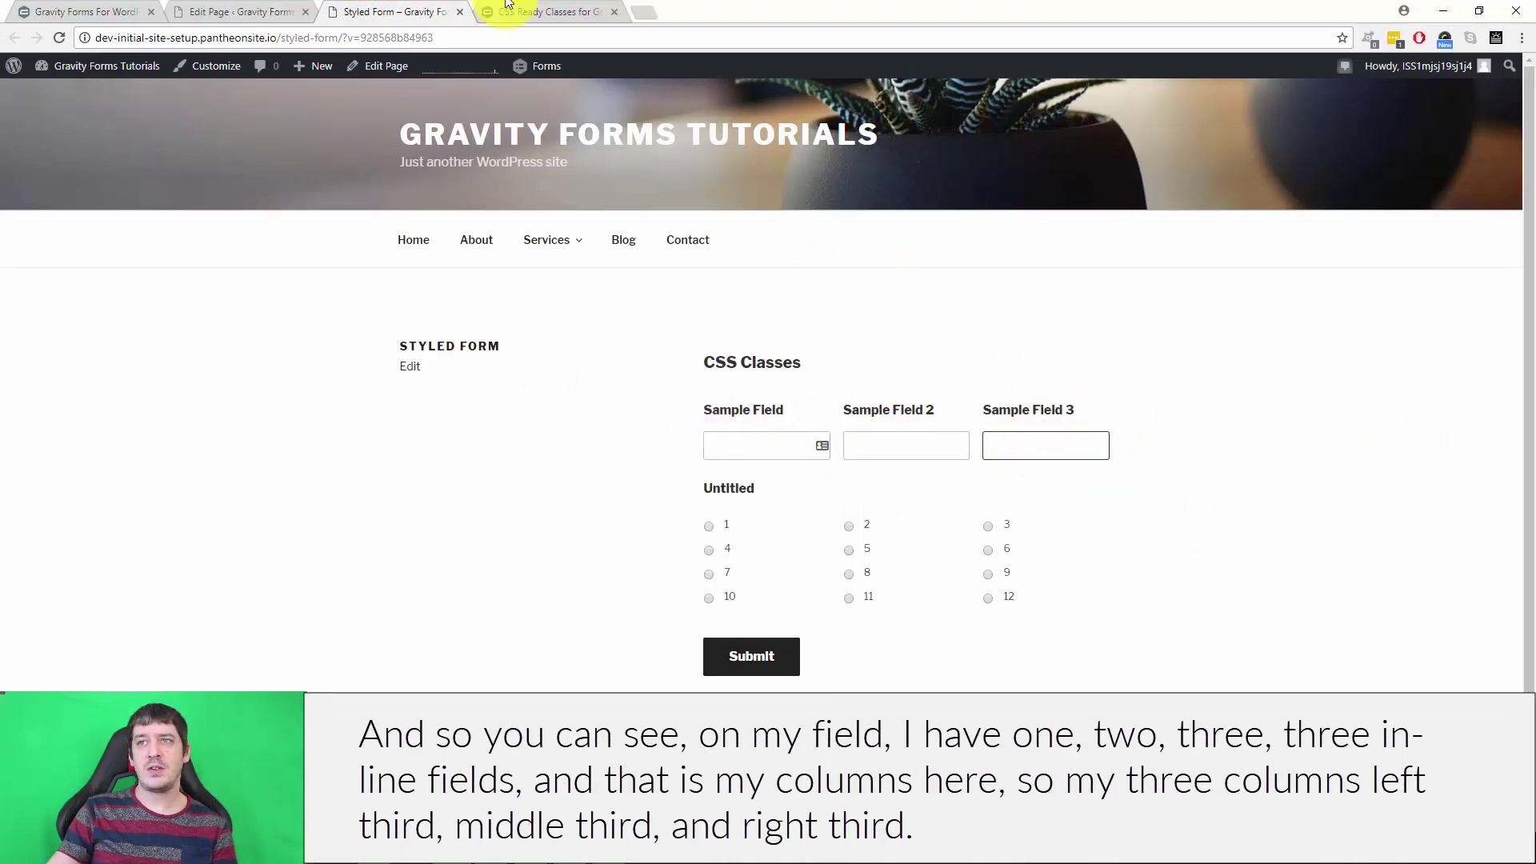
Step: Compare the Styled Form page with the Thirds (3 Columns) section of the CSS Ready Classes article, and review its list classes down to gf_list_inline
left_click(548, 11)
scroll(615, 448, "up", 8)
scroll(615, 466, "down", 7)
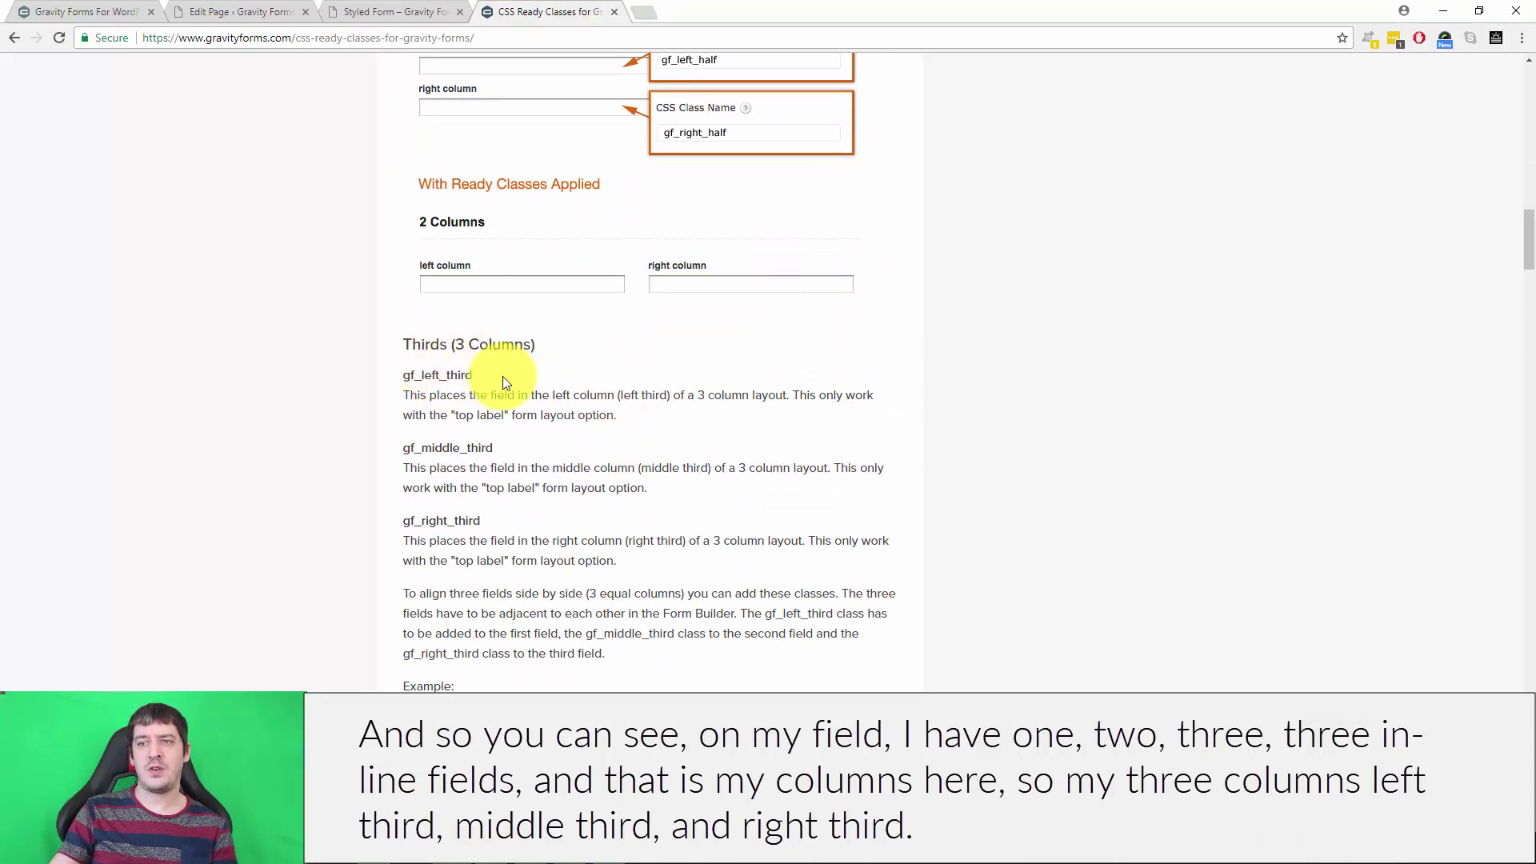
left_click(392, 11)
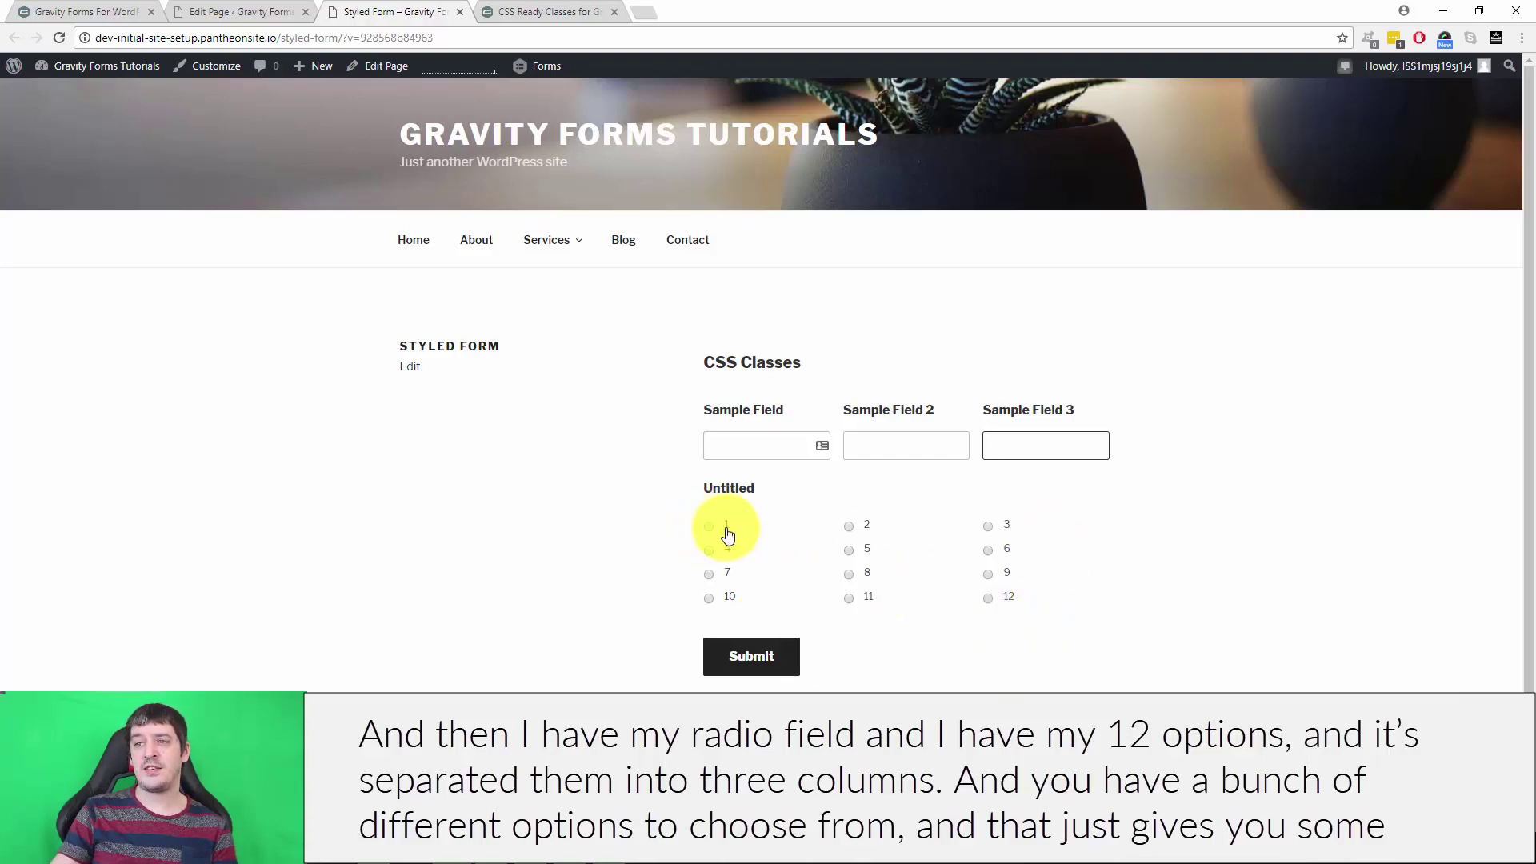
left_click(548, 11)
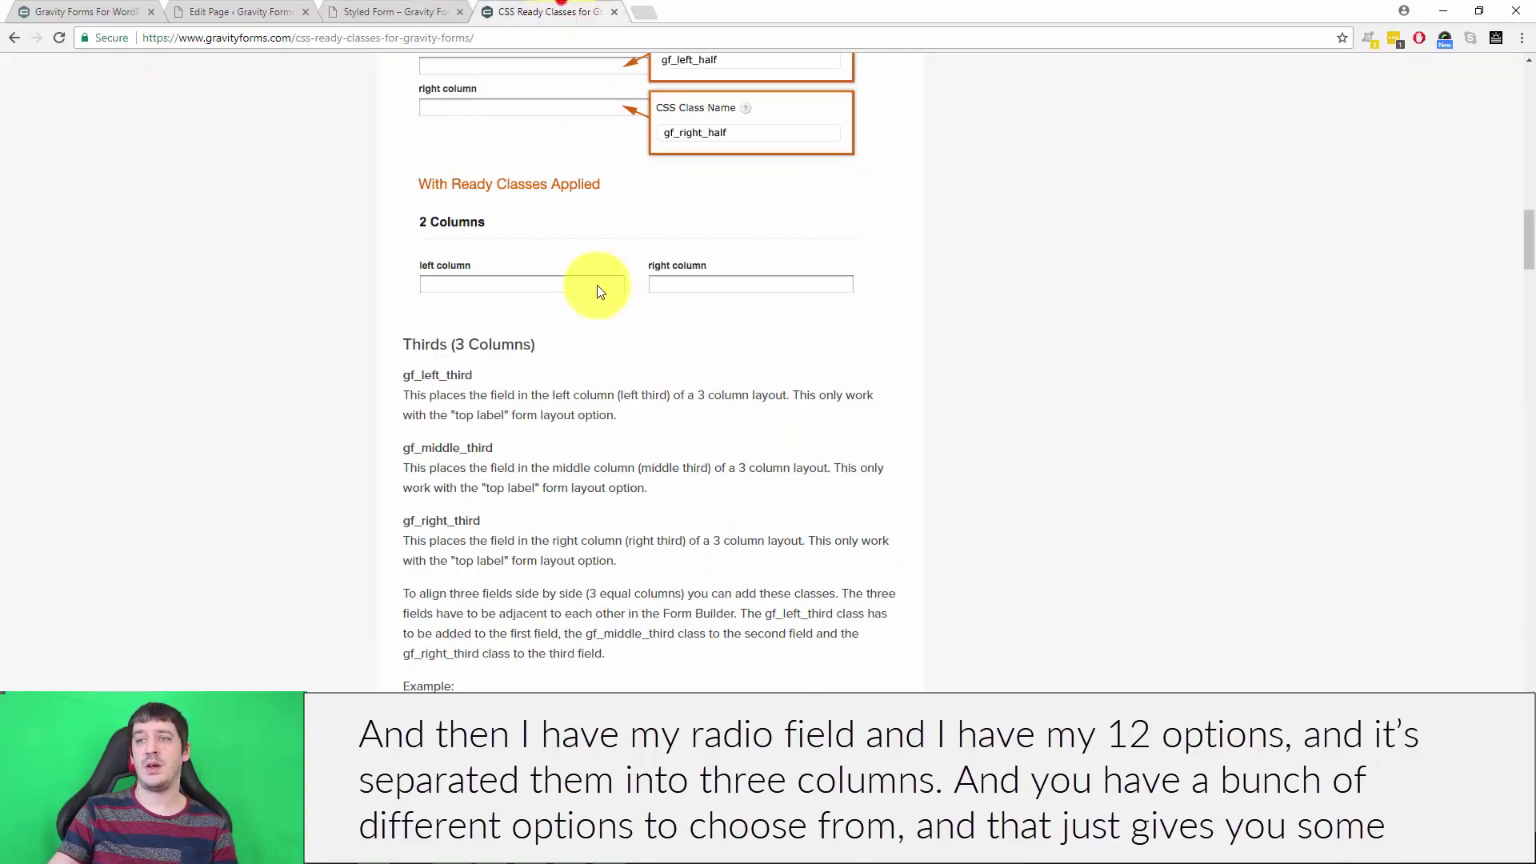
scroll(617, 518, "down", 15)
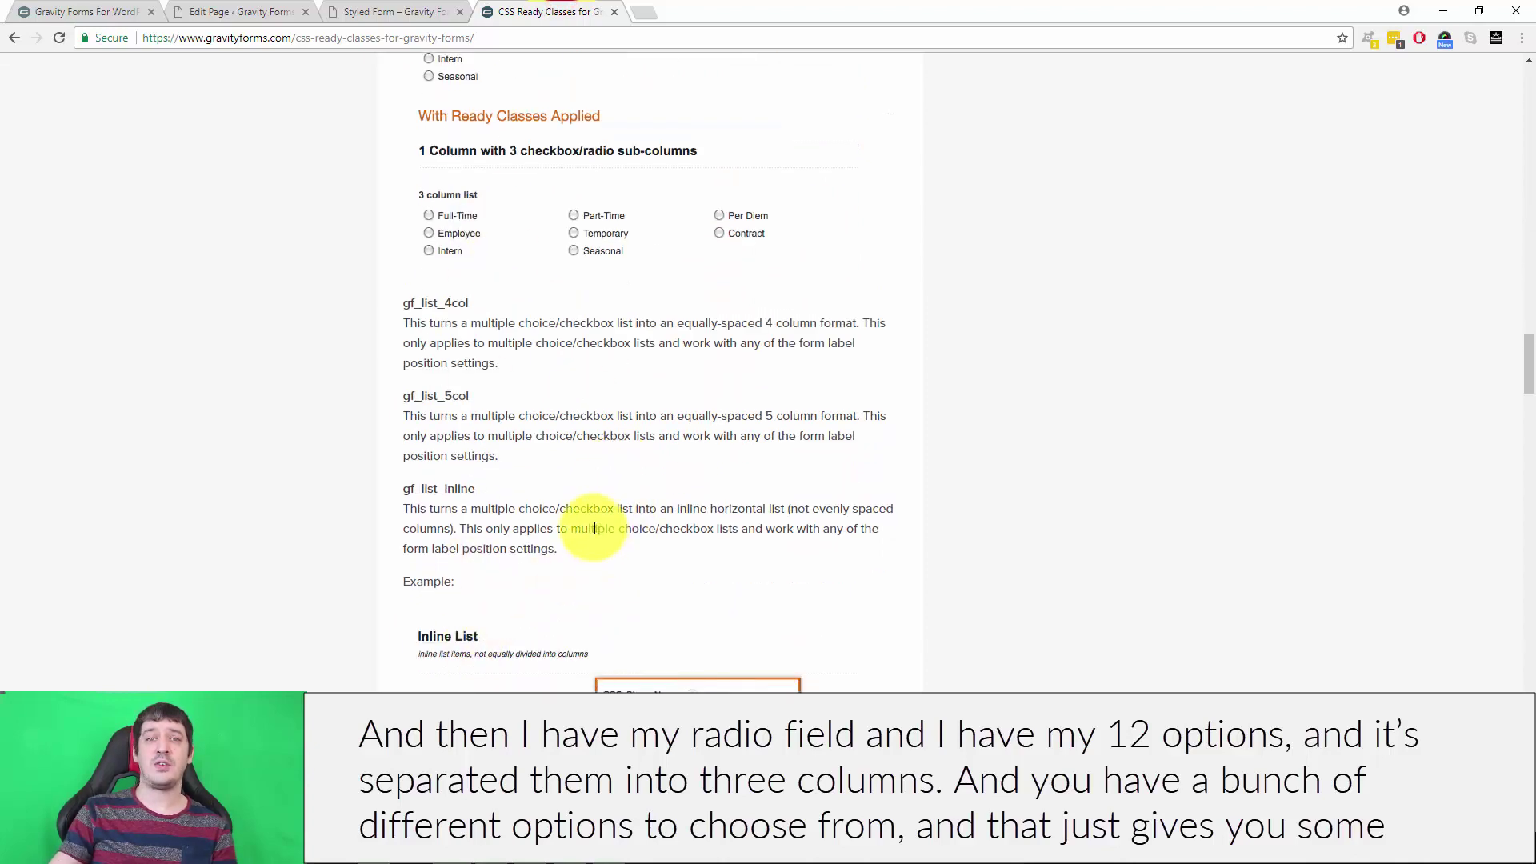
scroll(592, 529, "down", 1)
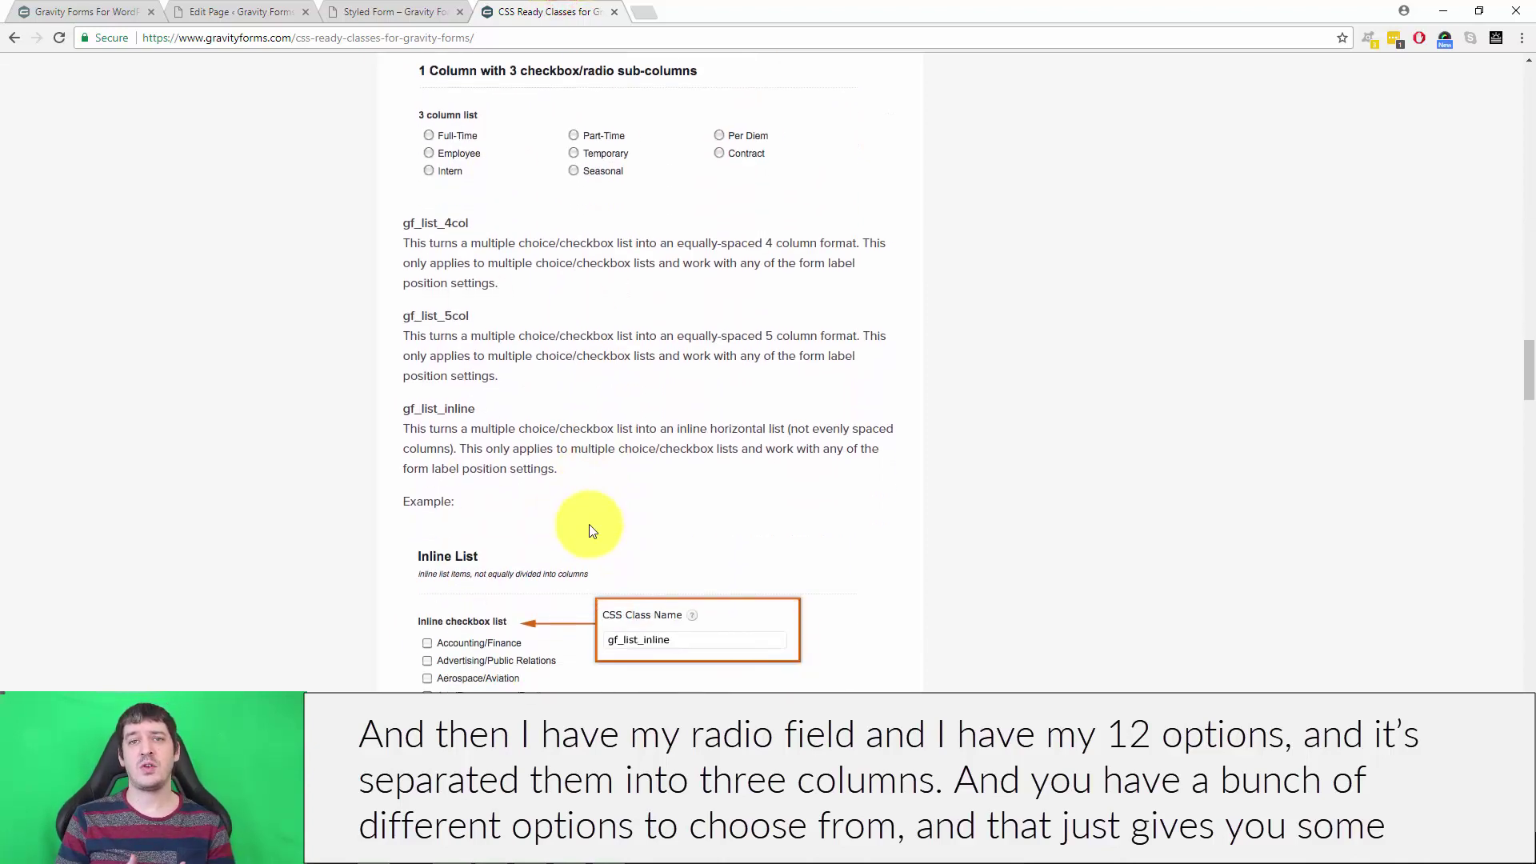